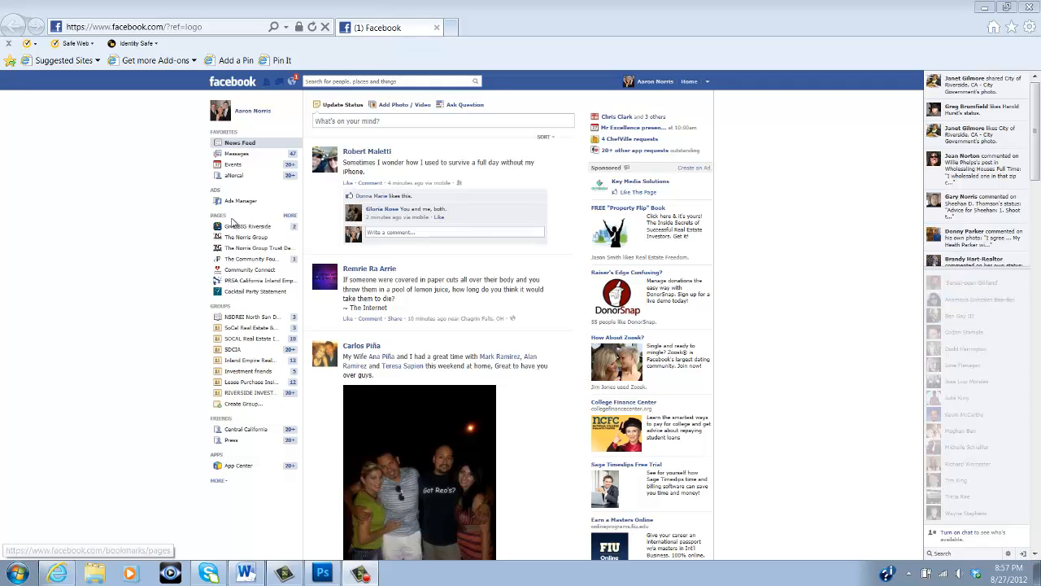
- From the home feed, open the full list of your Pages and start creating a new Page
left_click(241, 85)
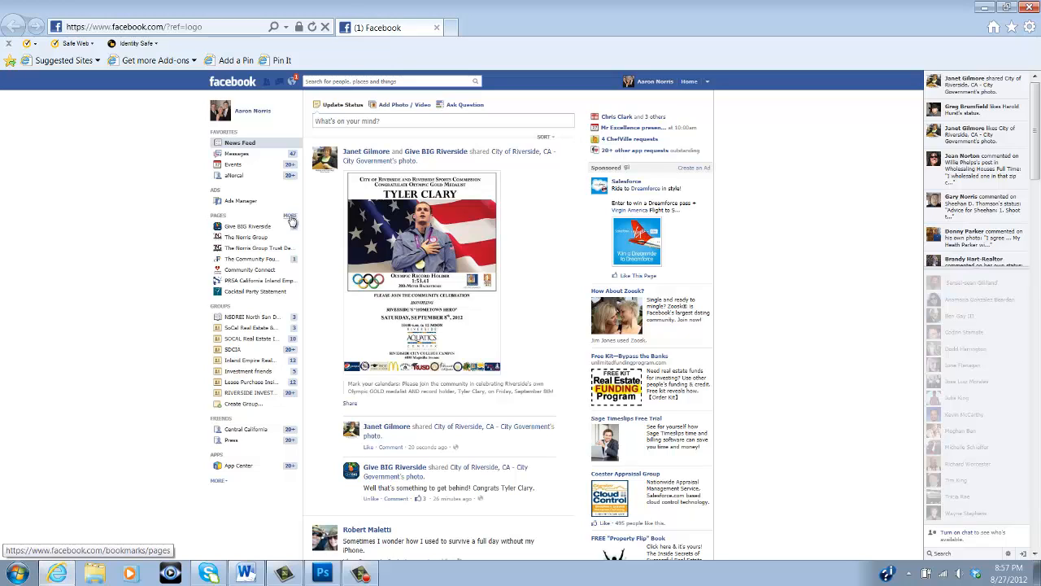
left_click(291, 217)
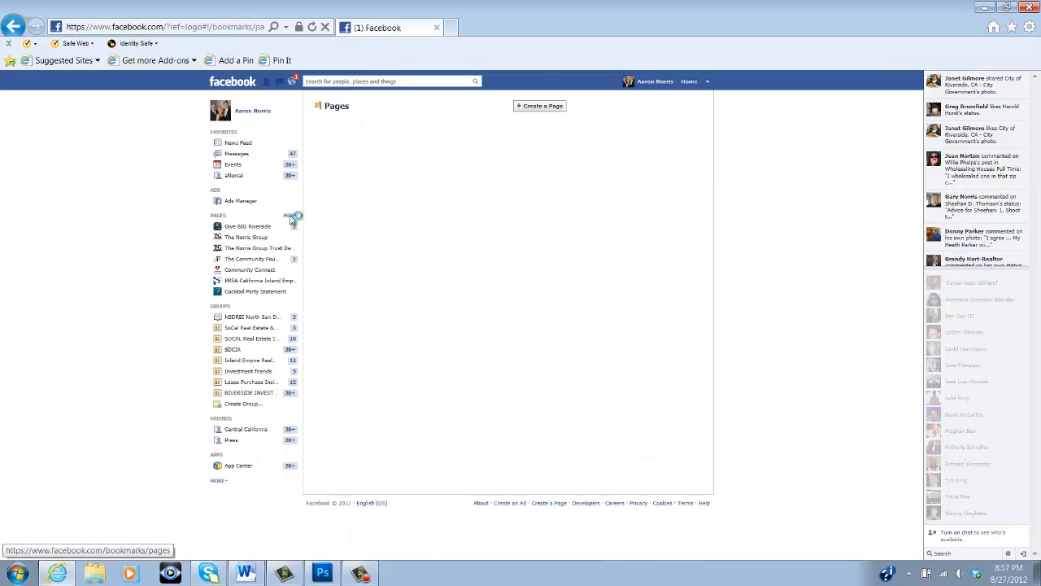
left_click(532, 109)
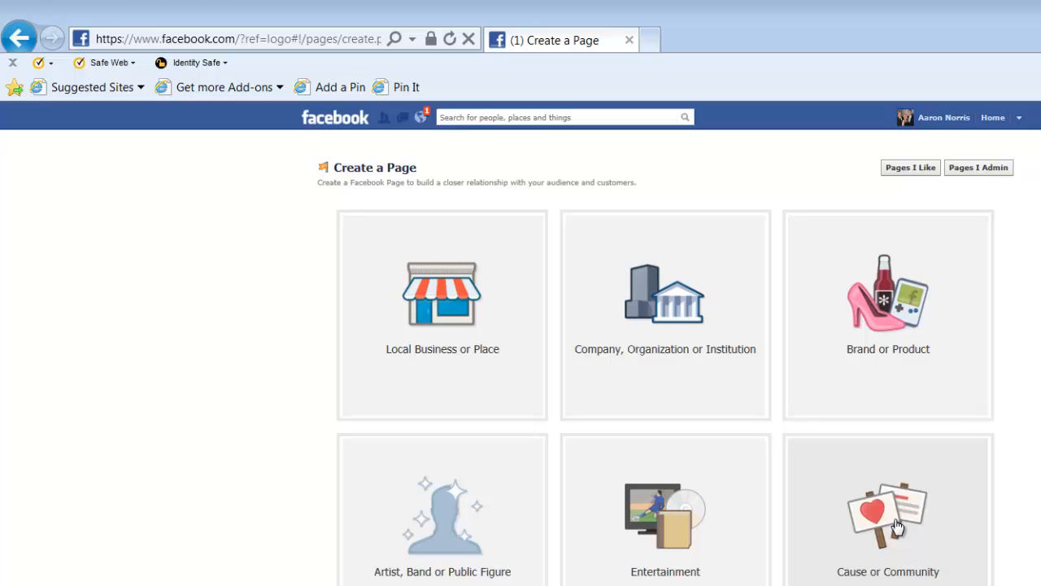
- Create a Cause or Community page named "GBR Causes", agreeing to the Facebook Pages Terms, and get started
left_click(897, 526)
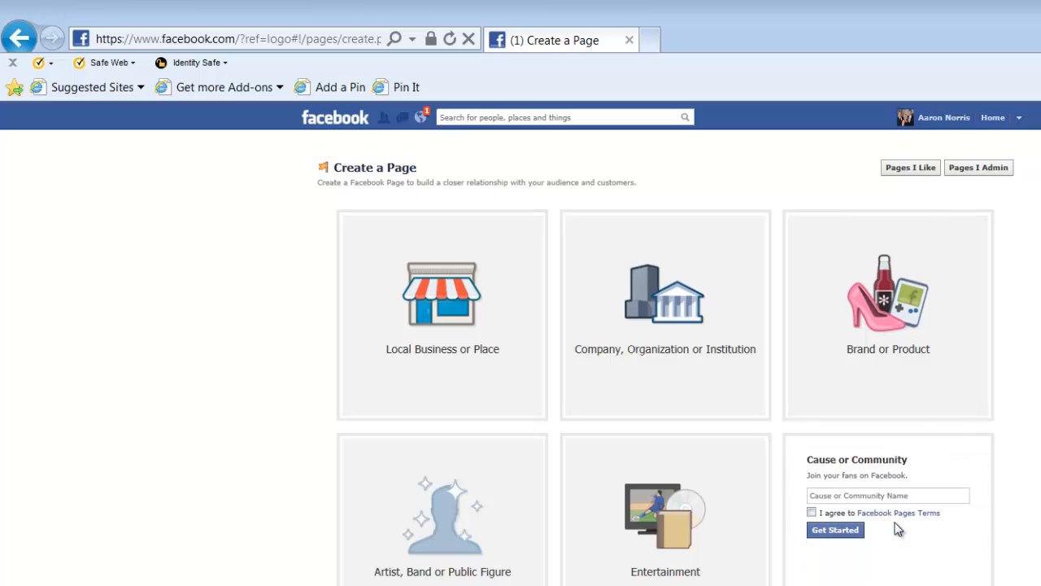
left_click(849, 494)
type("GBR Causes")
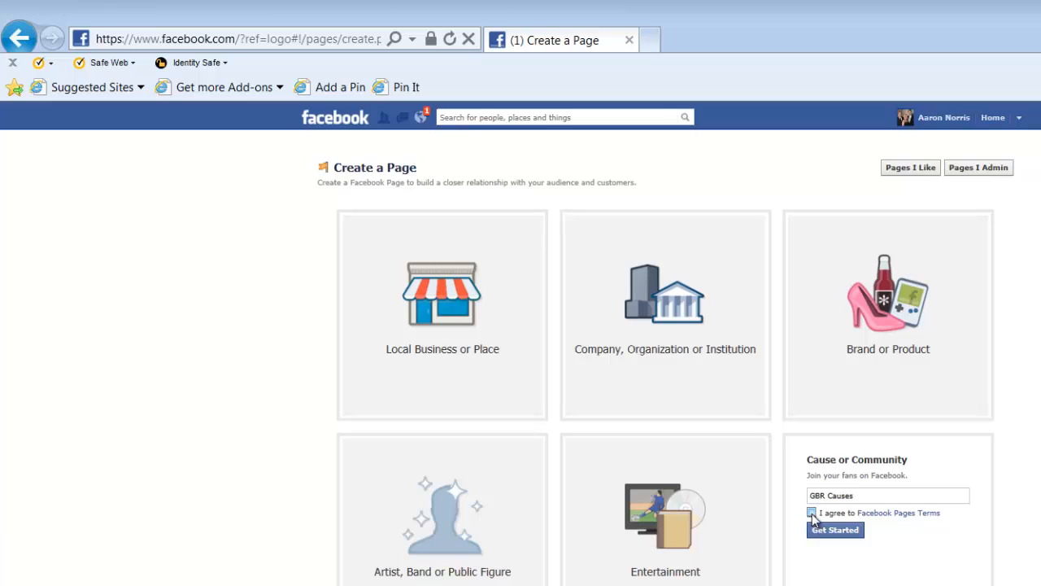
left_click(832, 532)
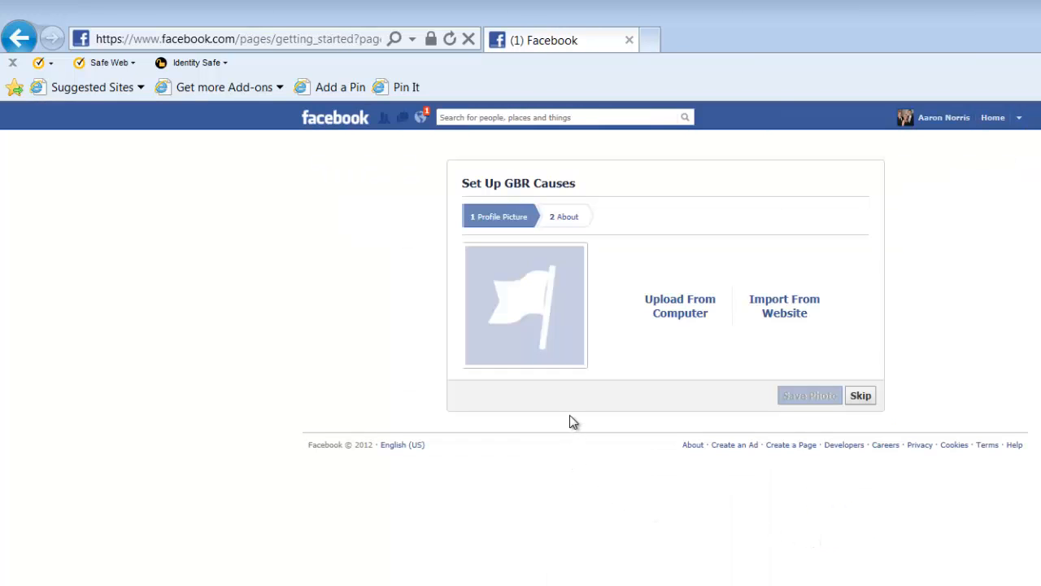
- Upload the logo PNG from the Desktop as the page's profile picture and continue to the About step
left_click(698, 309)
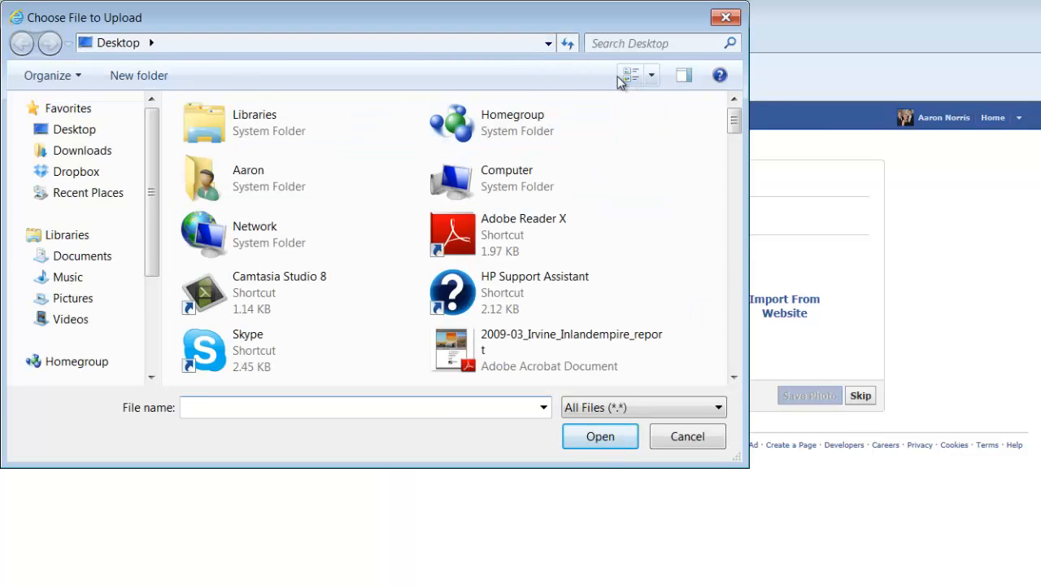
left_click(74, 130)
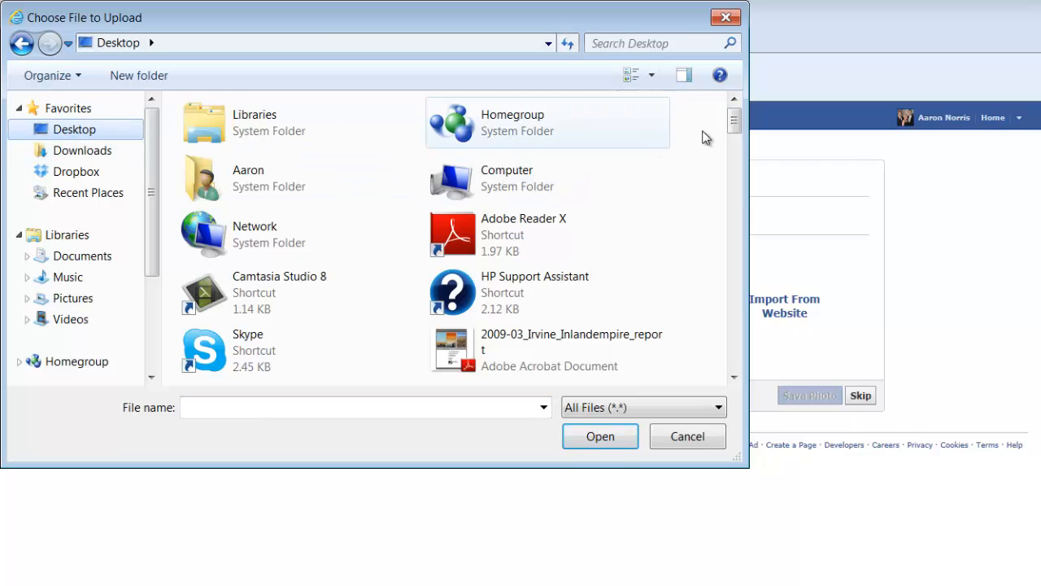
scroll(723, 209, "down", 10)
scroll(734, 358, "up", 4)
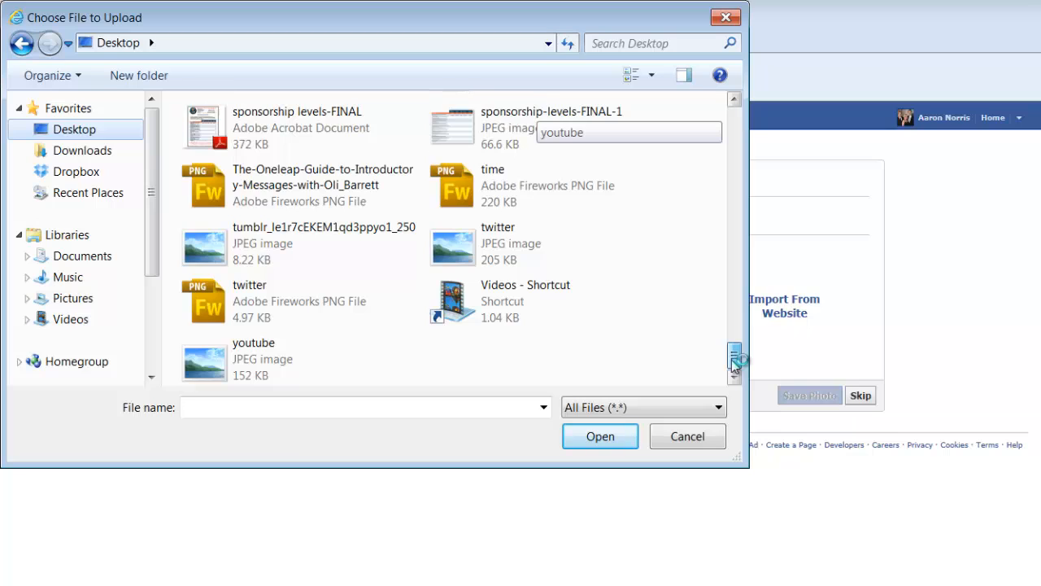
left_click(523, 294)
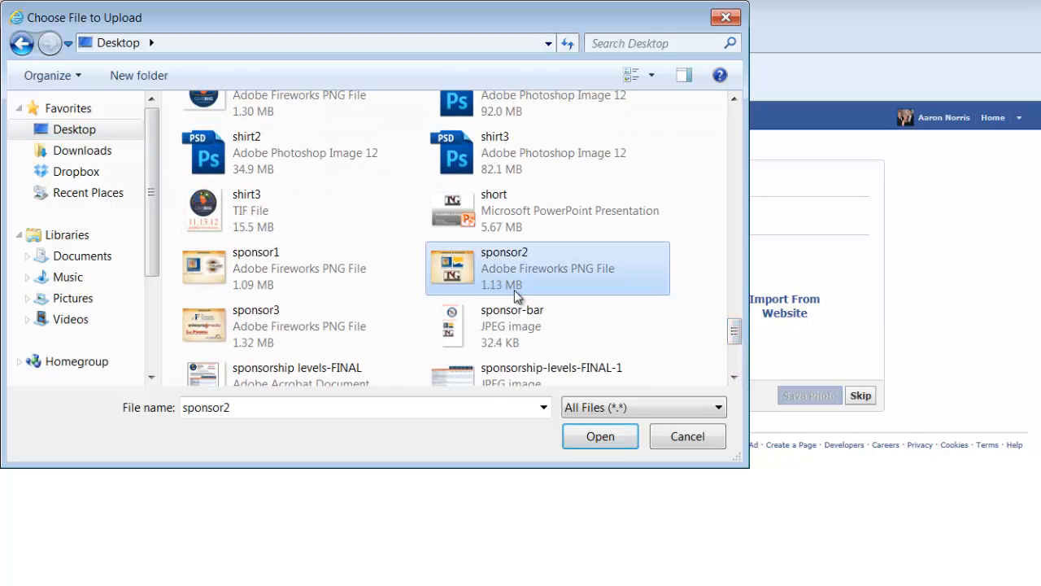
scroll(523, 295, "up", 8)
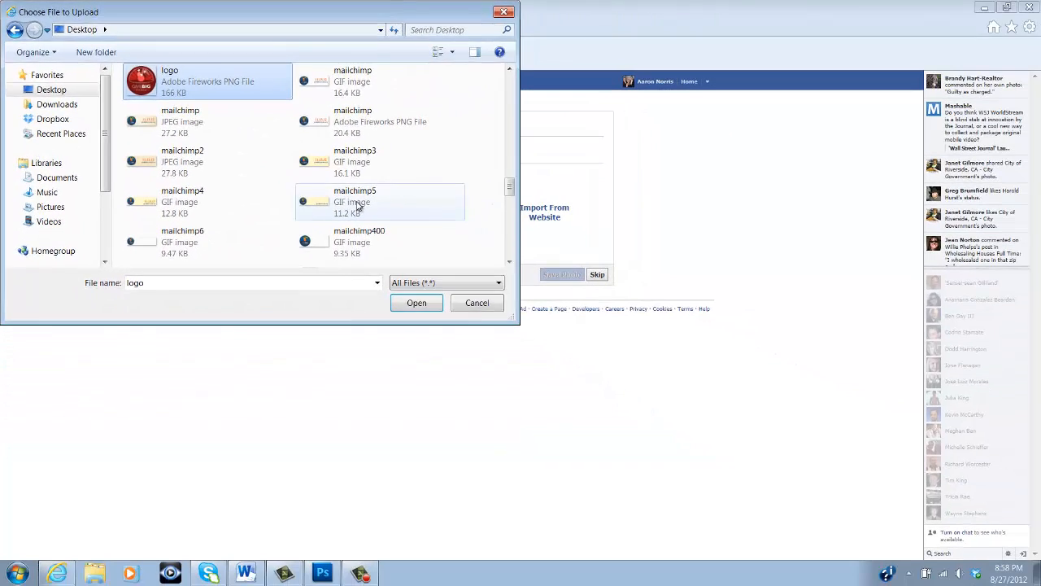
key("Return")
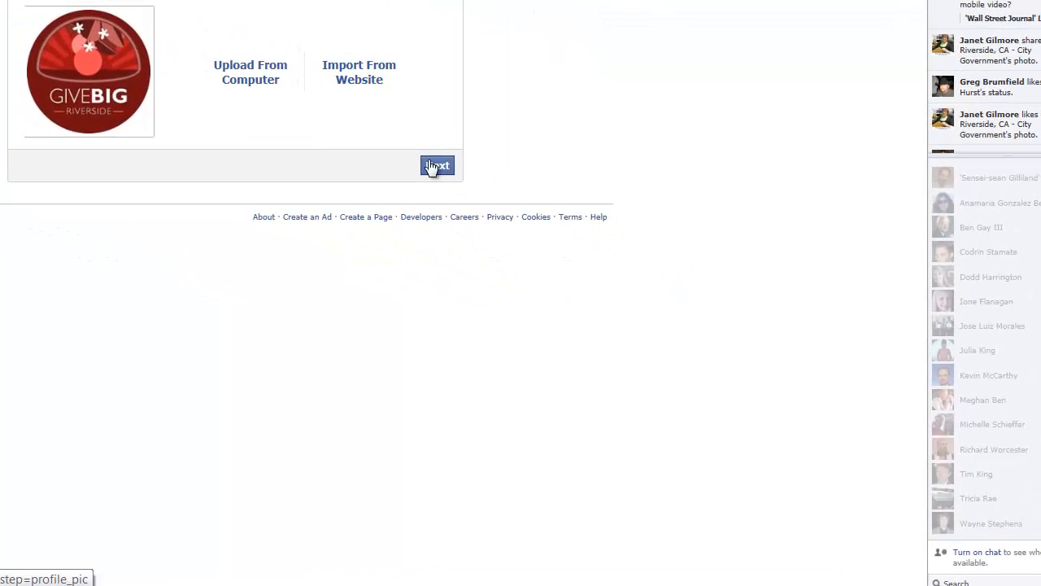
left_click(432, 166)
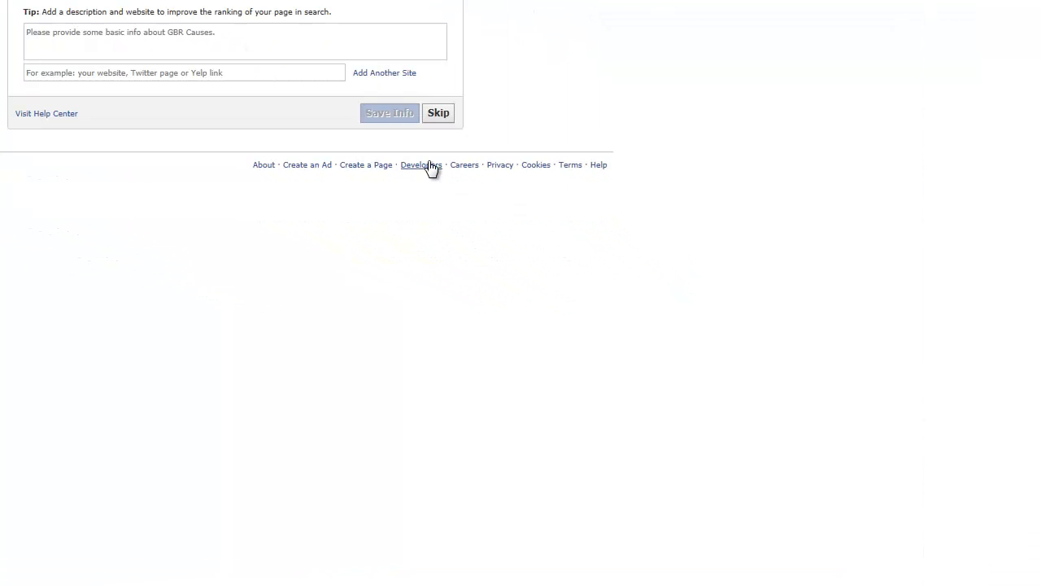
- Enter the page description "This page is for Facebook taining for Give Big Riverside."
left_click(151, 41)
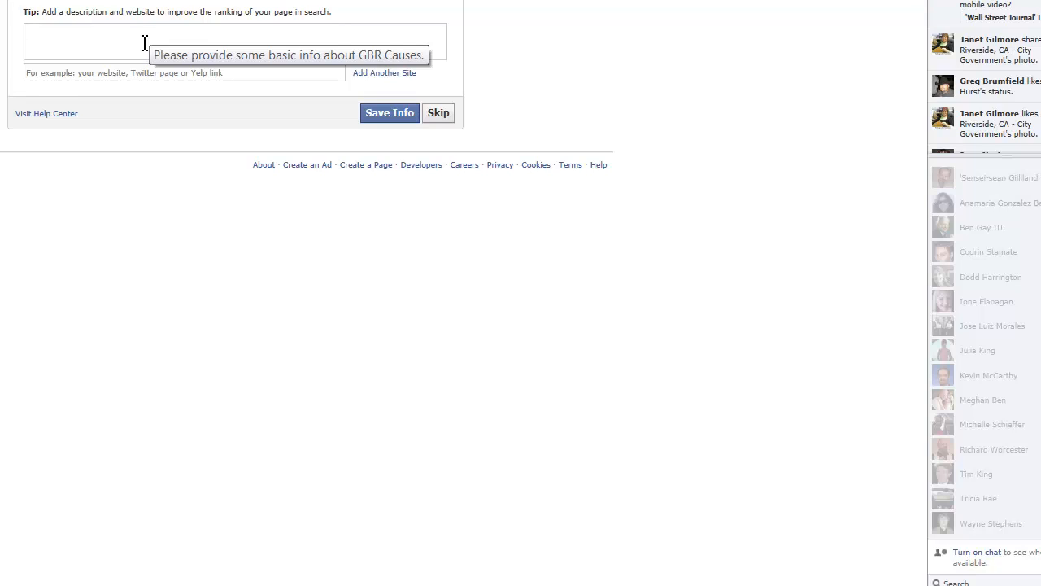
type("This pa")
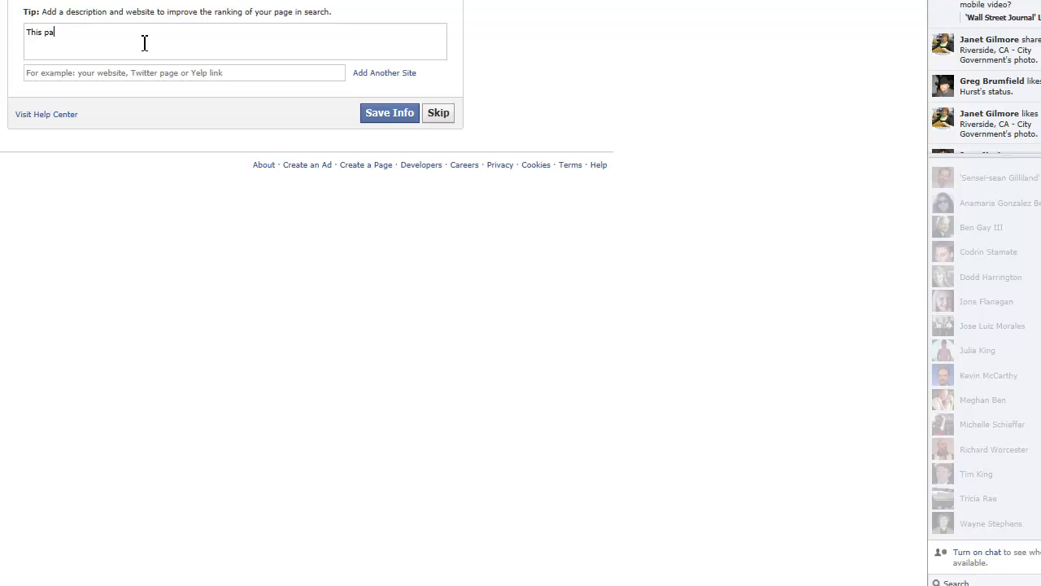
type("ge is for Facebook taining for Give Big Riverside.")
key("Tab")
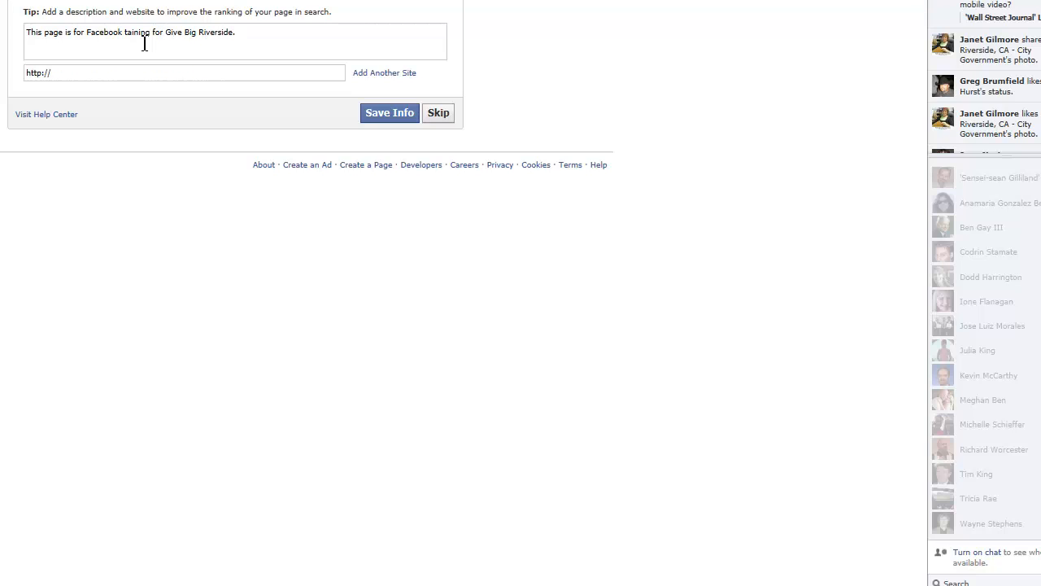
type("www.giveBIGriverside.org")
left_click(384, 73)
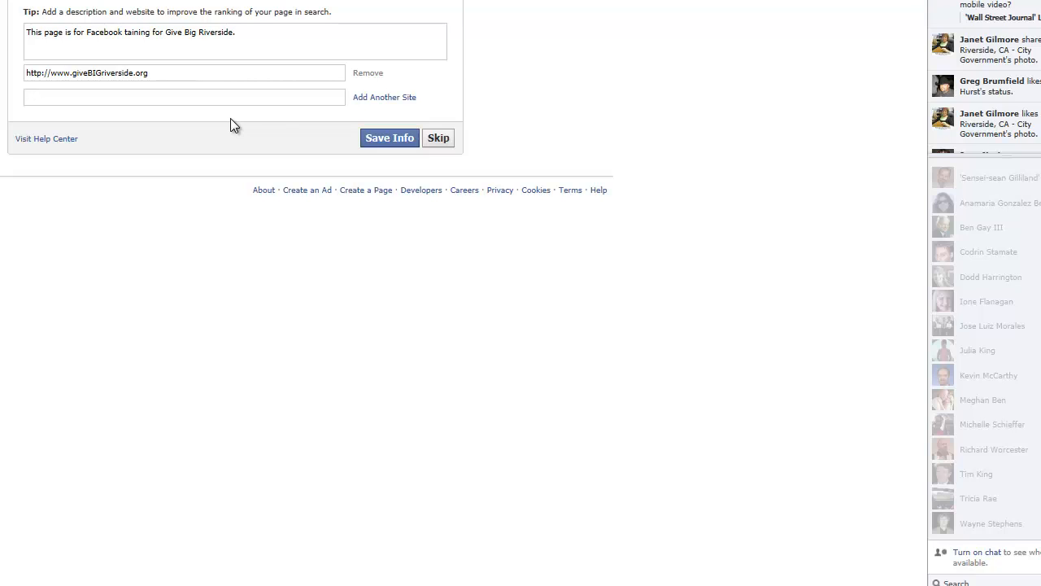
left_click(396, 138)
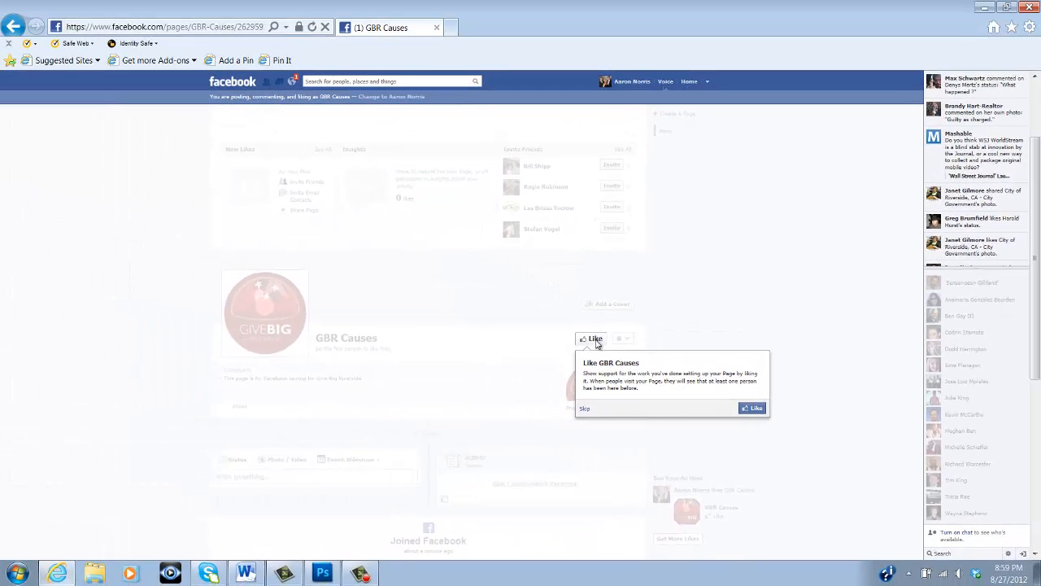
- Like the GBR Causes page and finish the introductory tour, passing over the friend and email invitations and skipping the first post
left_click(750, 408)
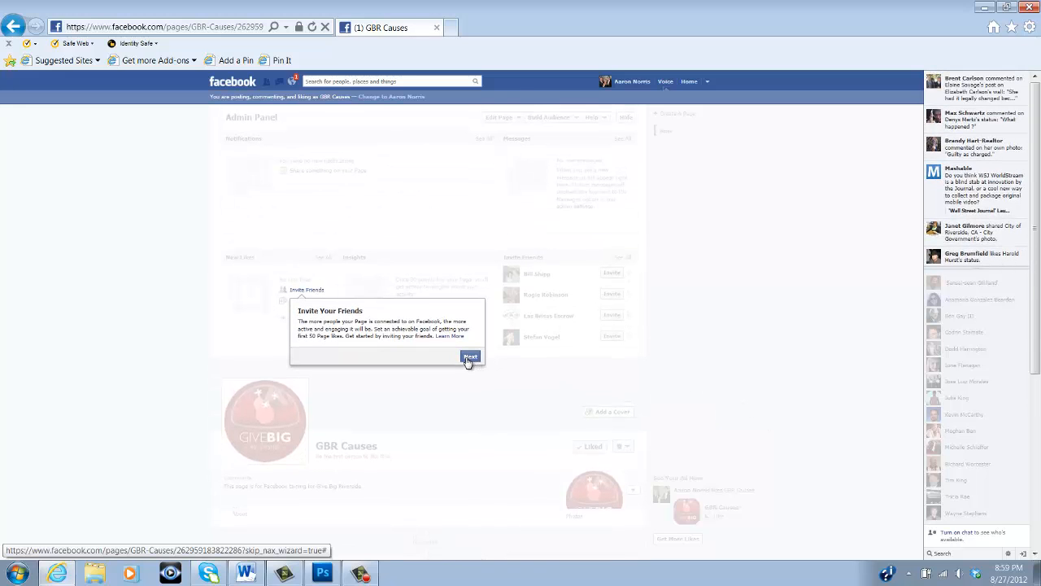
left_click(469, 358)
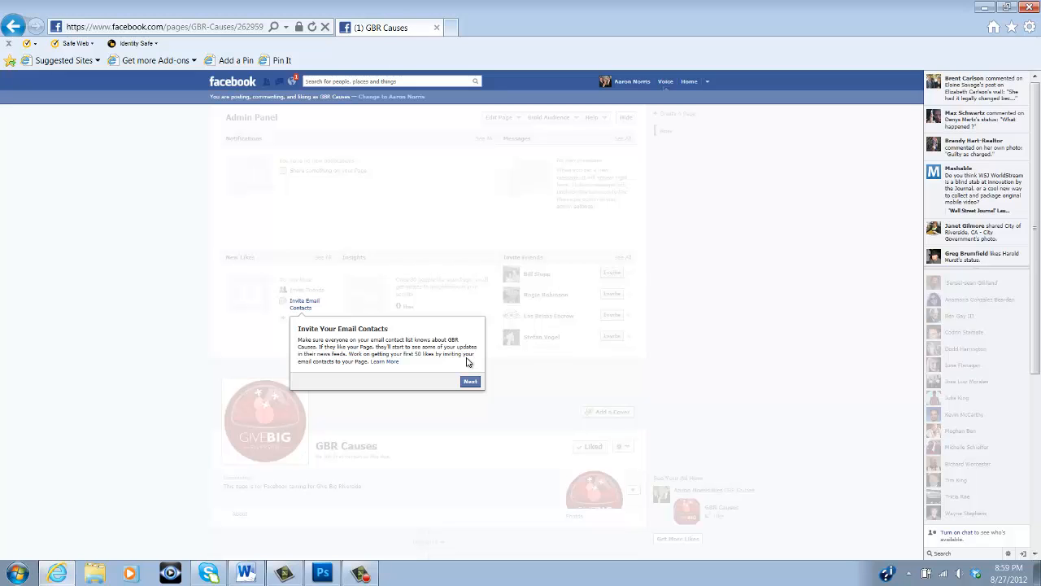
left_click(470, 381)
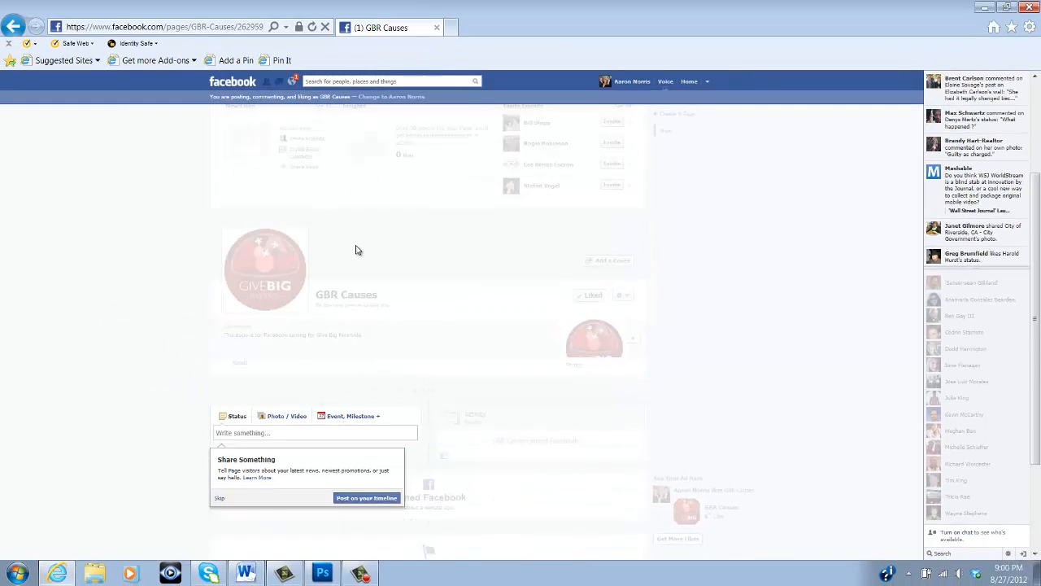
scroll(354, 249, "up", 3)
scroll(353, 249, "down", 2)
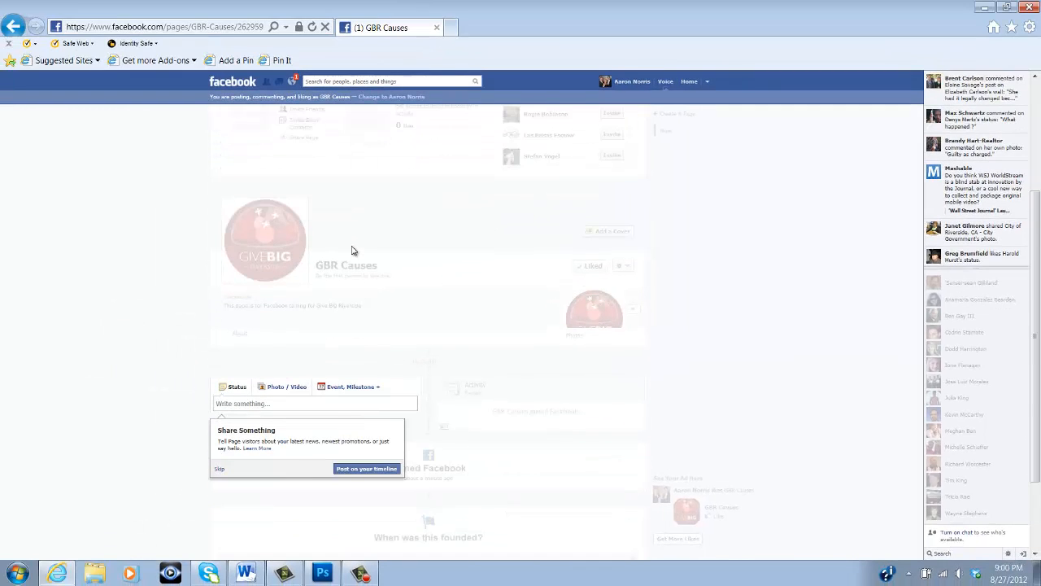
scroll(353, 250, "down", 2)
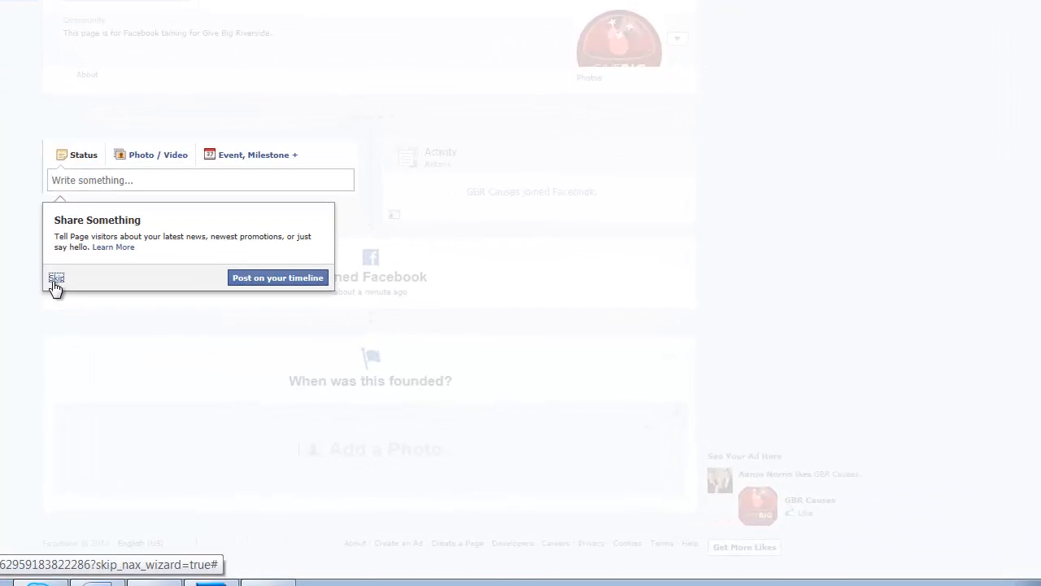
left_click(143, 320)
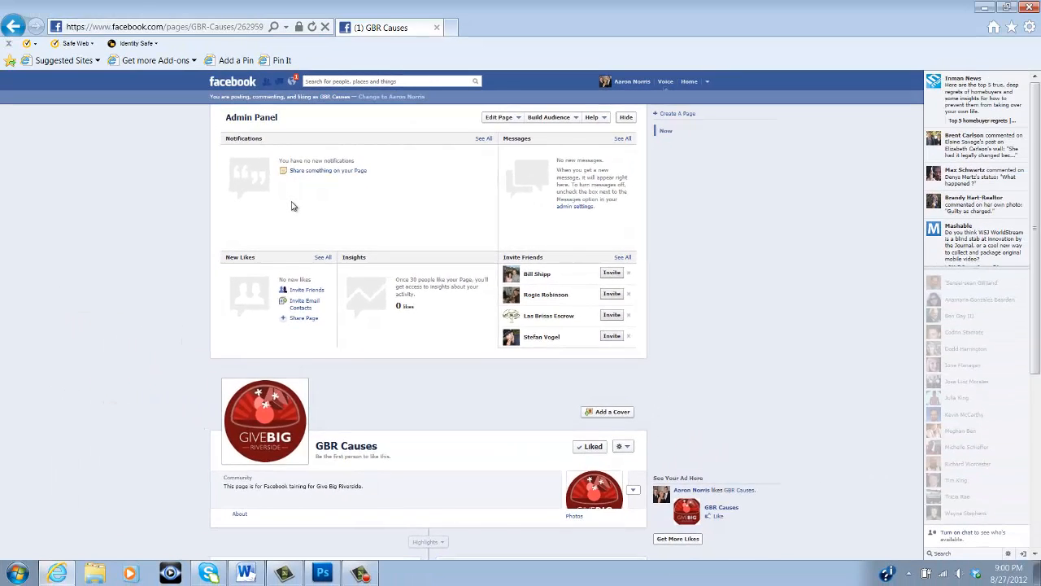
scroll(293, 206, "down", 3)
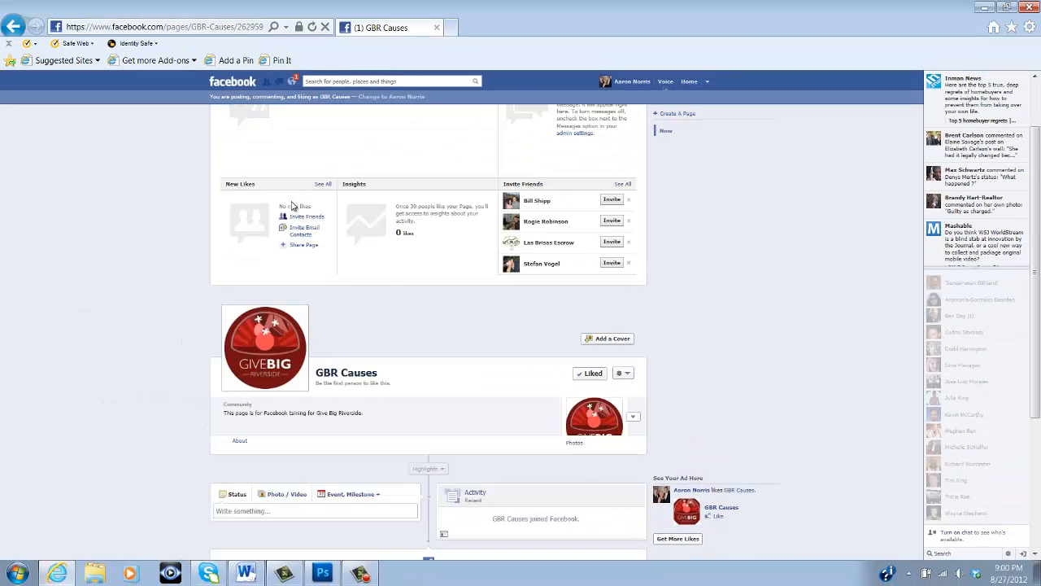
left_click(614, 267)
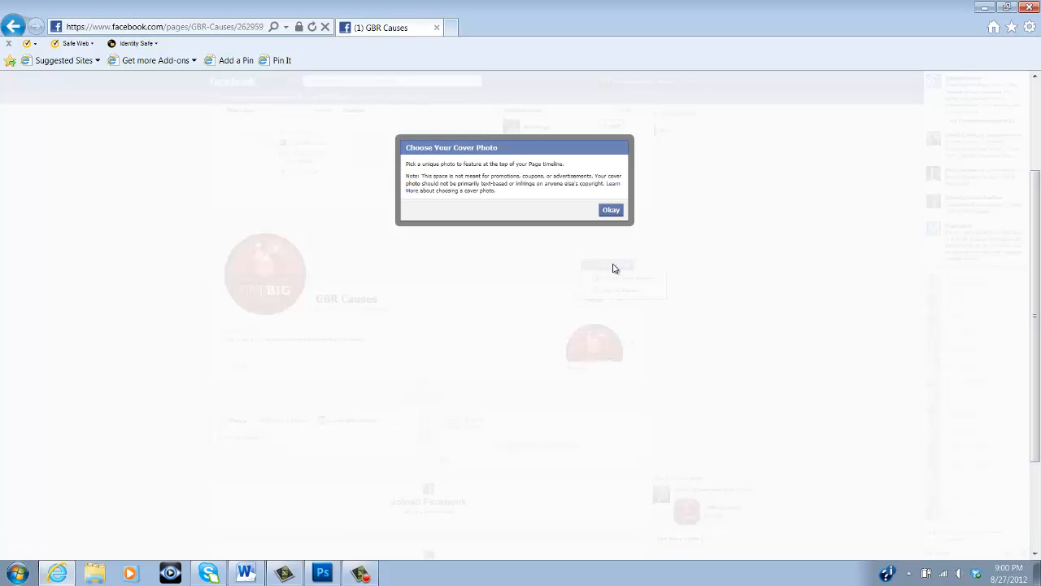
left_click(603, 215)
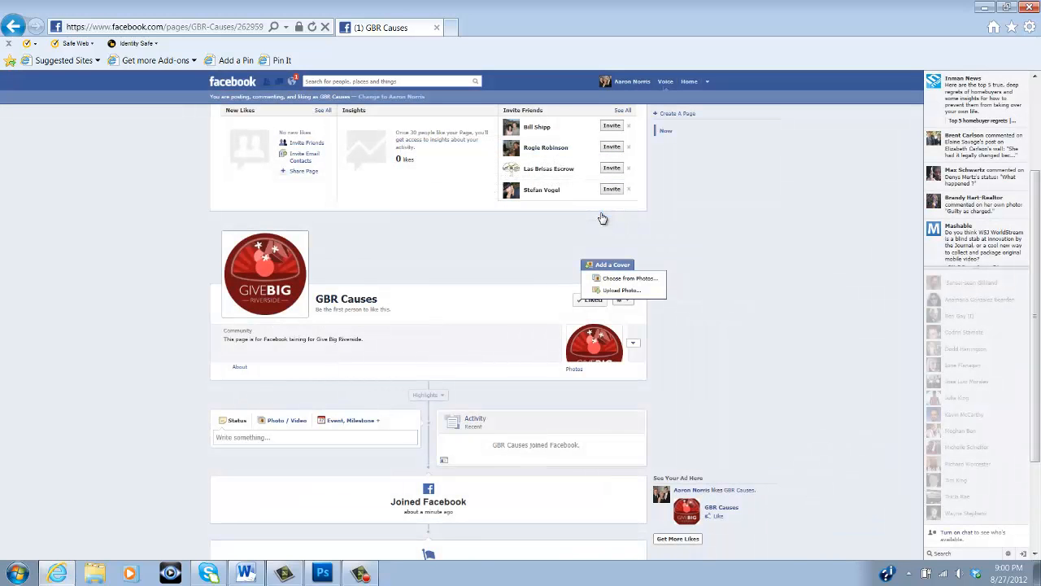
left_click(616, 278)
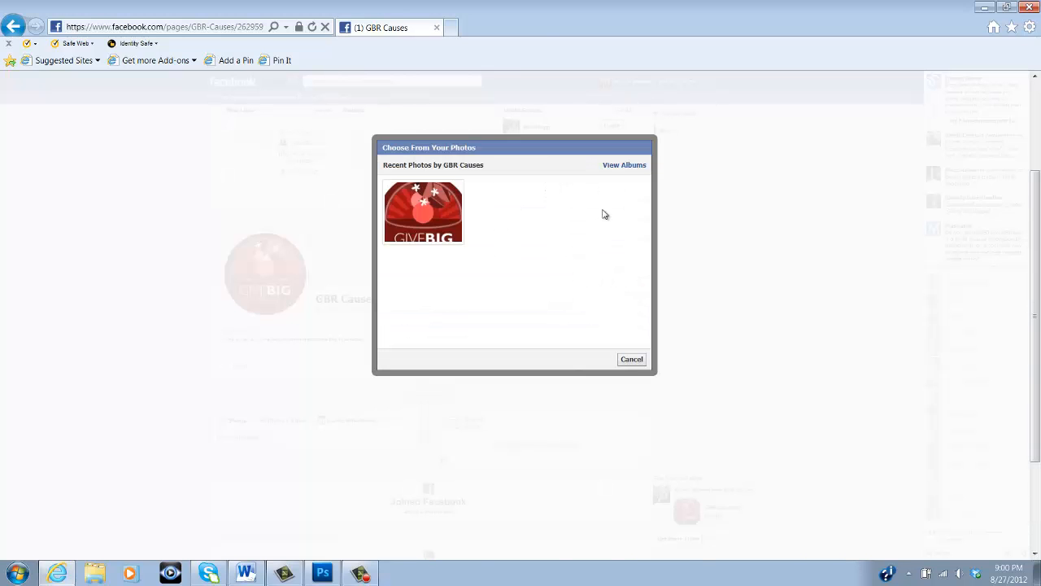
left_click(631, 168)
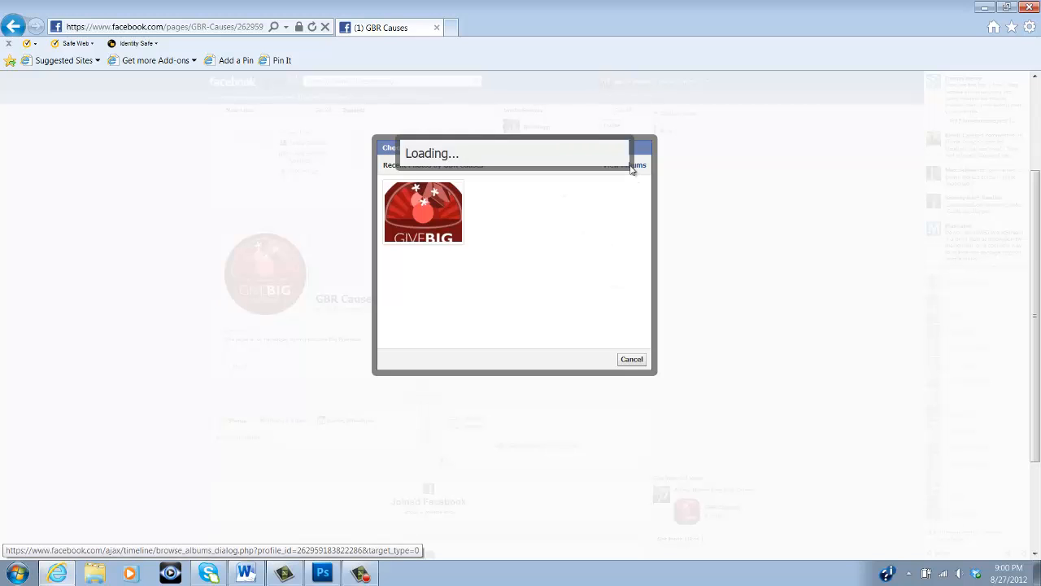
left_click(632, 339)
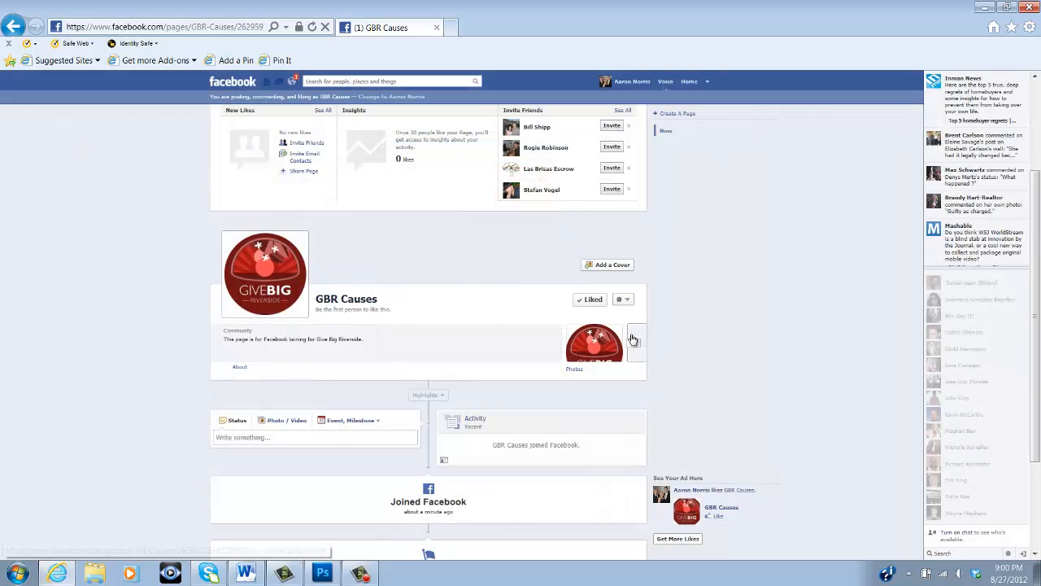
- Open the page's photo albums and upload the nonprofits-banner JPEG from the Desktop into a new album
left_click(569, 370)
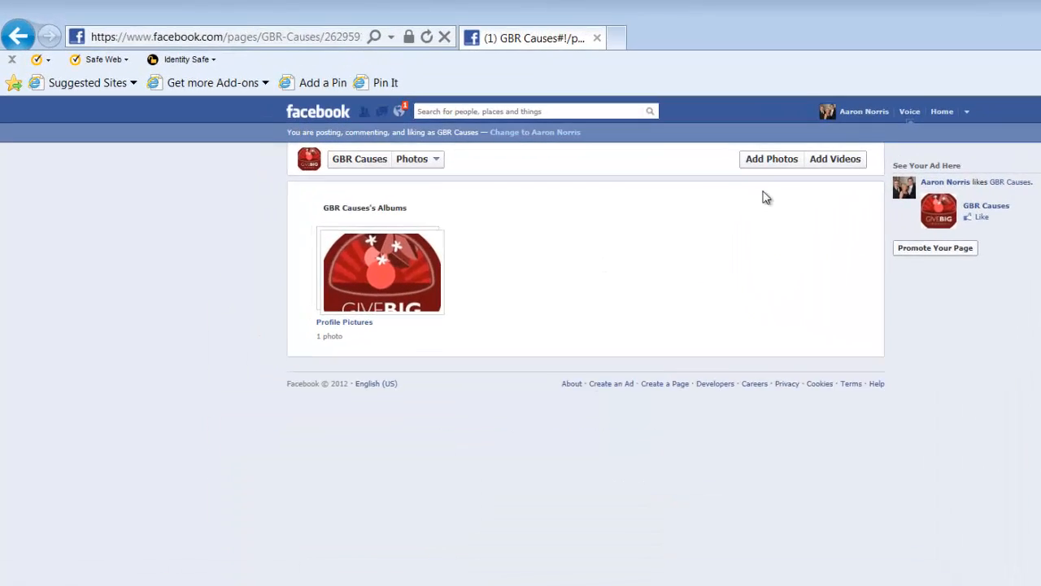
left_click(769, 159)
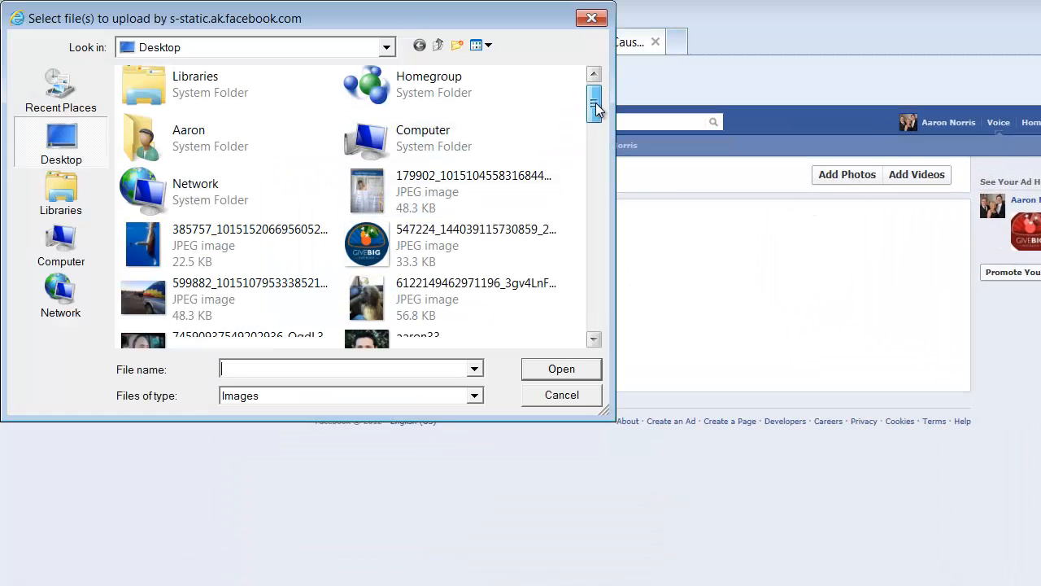
left_click_drag(596, 103, 594, 244)
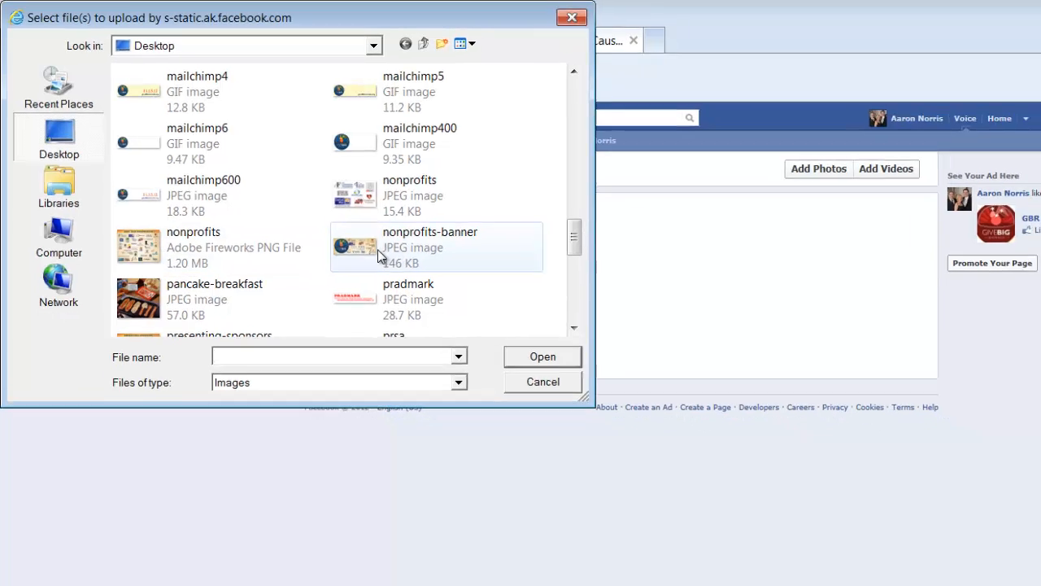
left_click(376, 253)
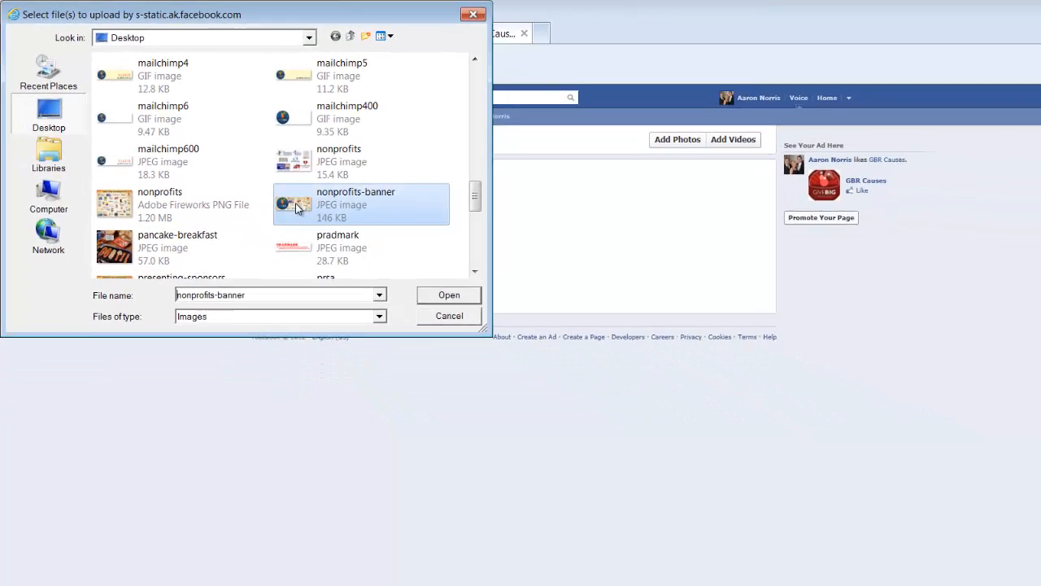
double_click(190, 250)
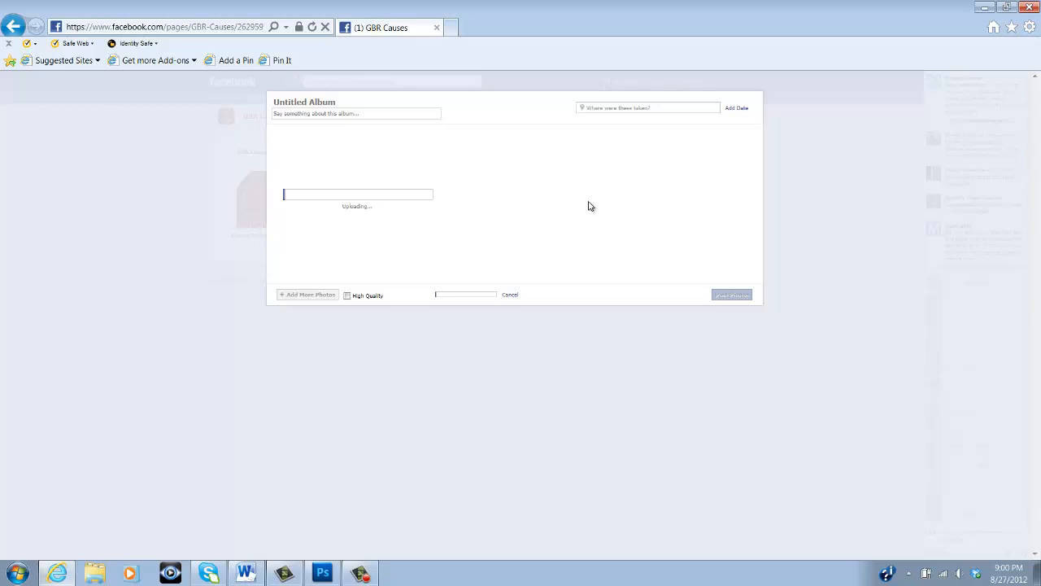
- Post the uploaded photo to the untitled album, view the nonprofits banner enlarged, and close the viewer
left_click(715, 328)
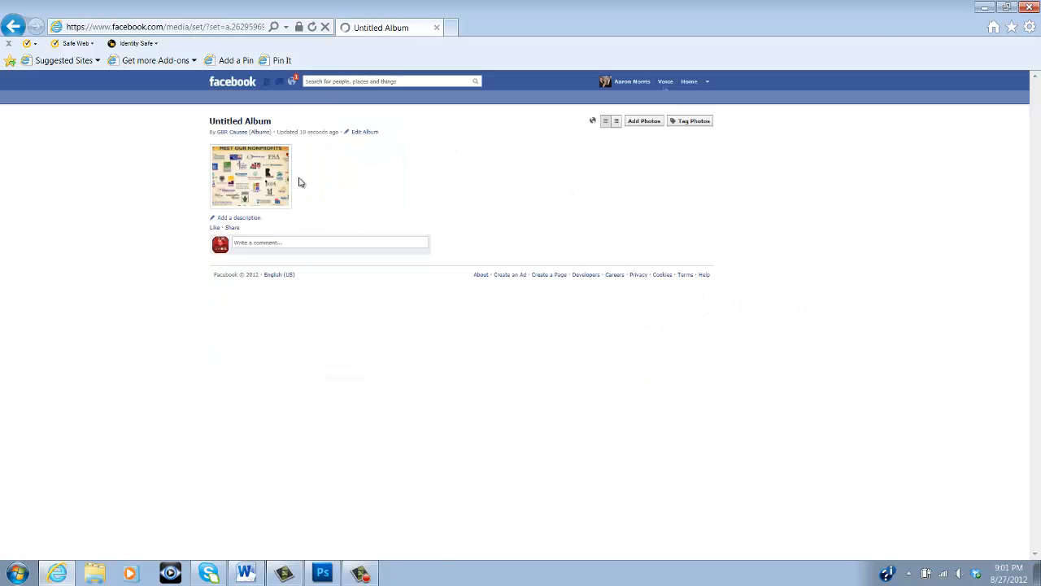
left_click(268, 194)
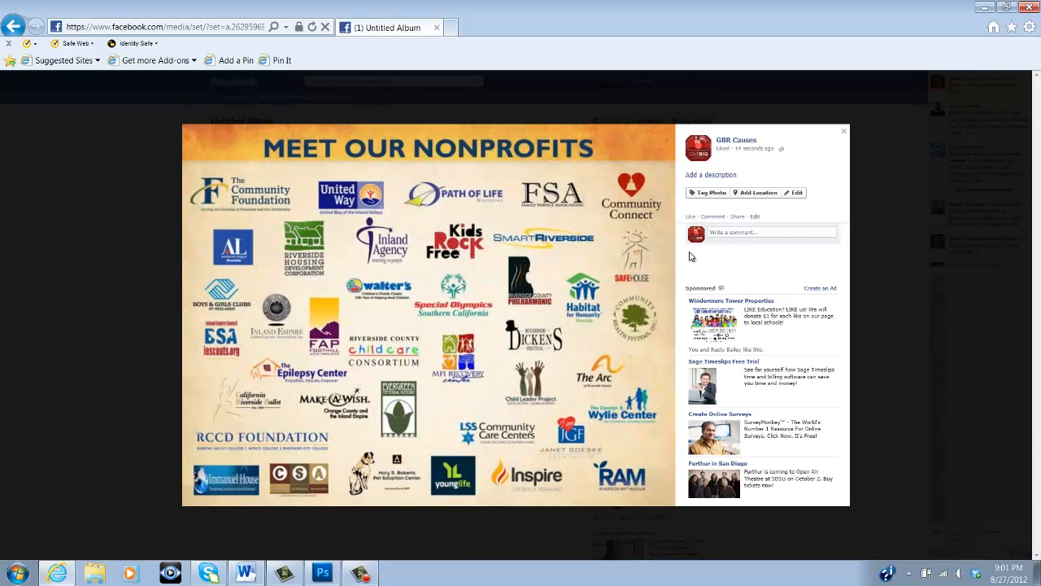
left_click(843, 132)
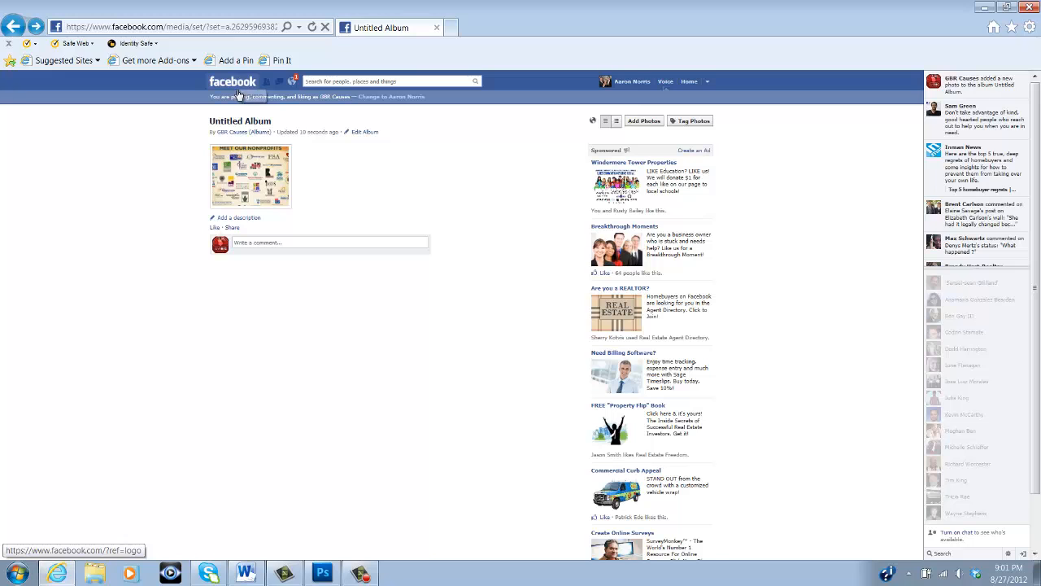
- Return to the GBR Causes page and set the existing Meet Our Nonprofits photo as its cover, saving the change
left_click(232, 131)
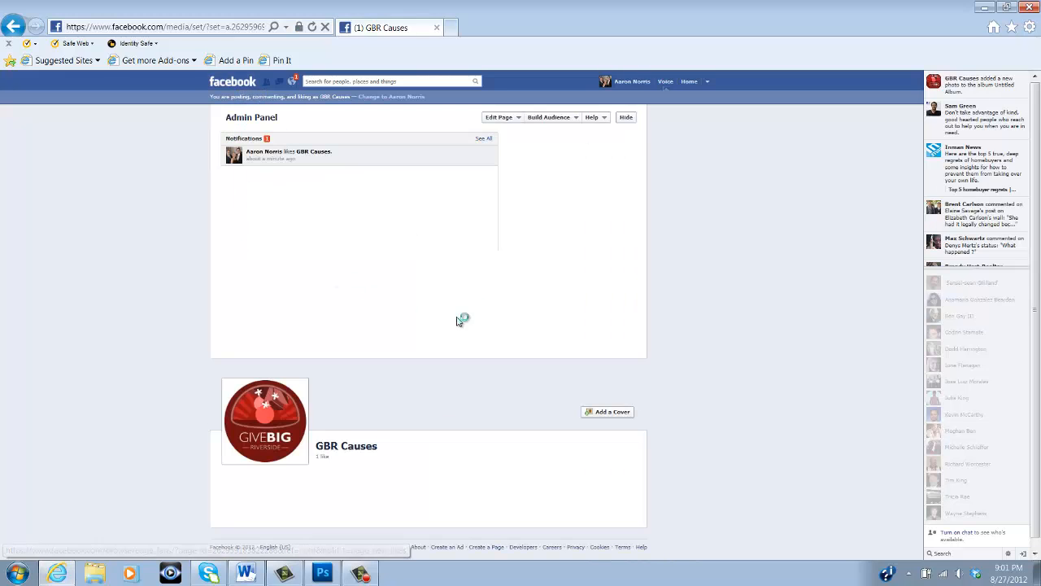
scroll(568, 329, "down", 2)
left_click(596, 407)
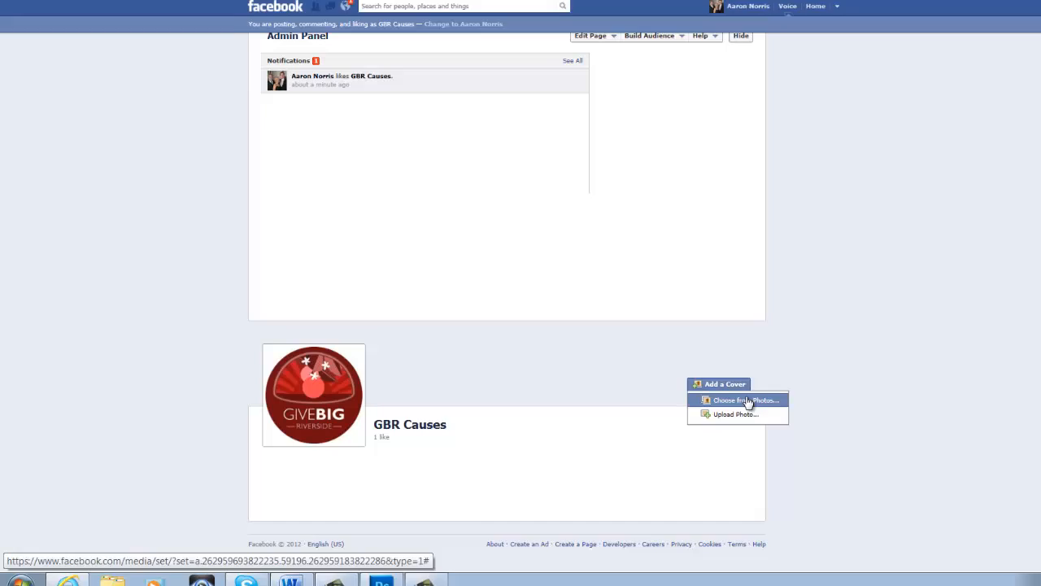
left_click(633, 413)
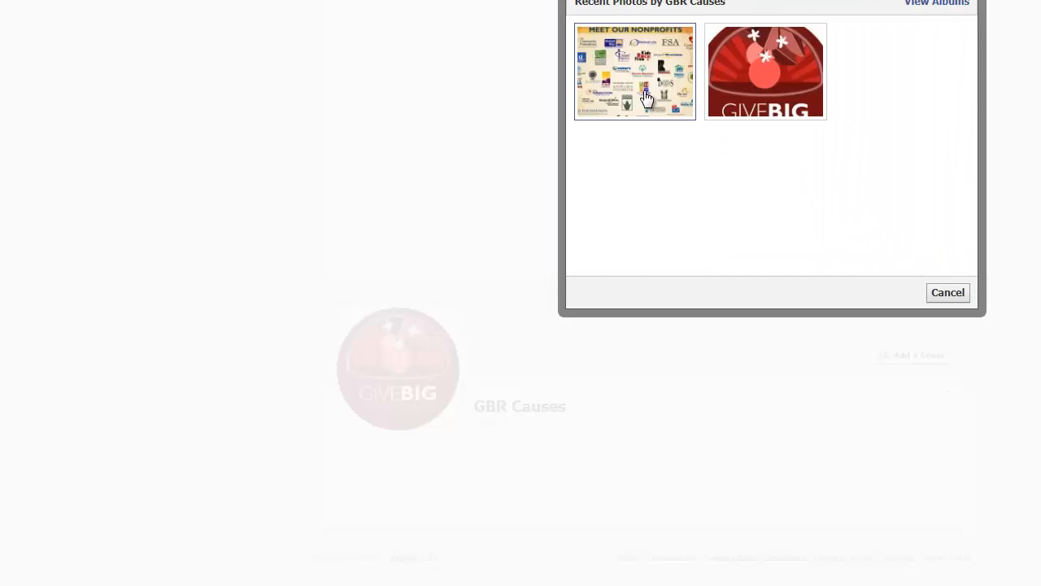
left_click(622, 113)
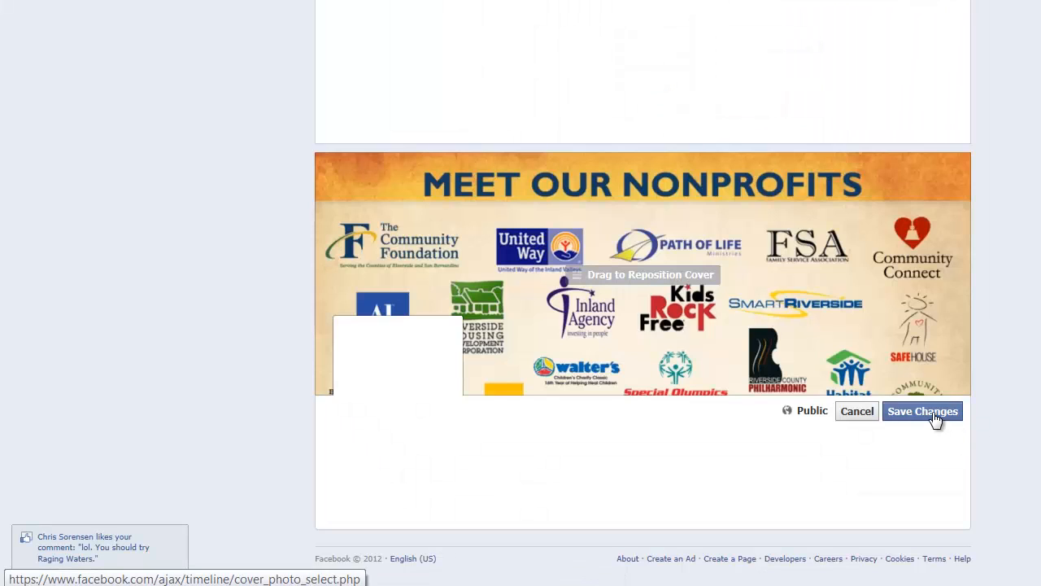
left_click(932, 413)
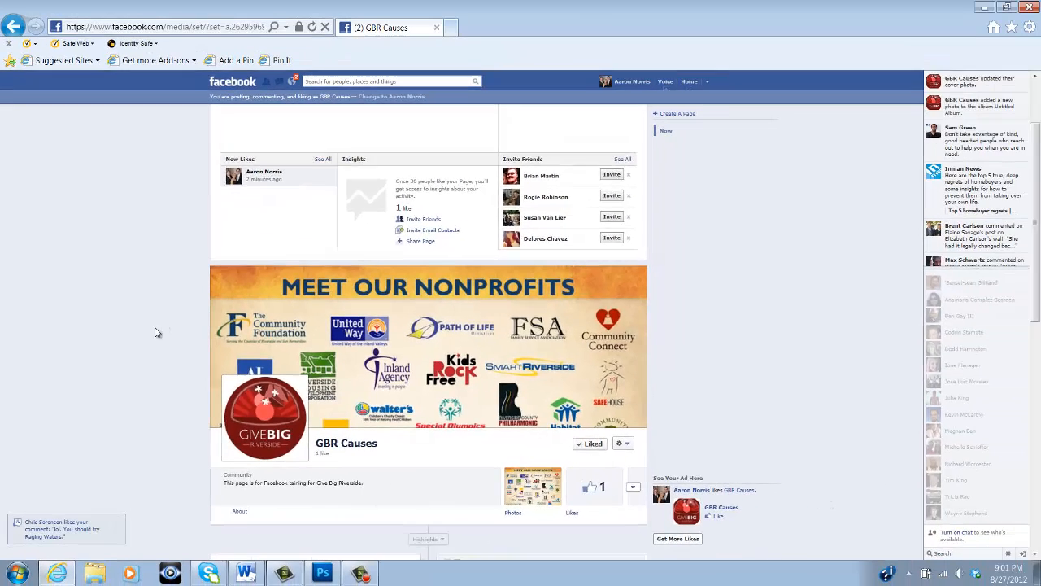
- Look over the page's cover, profile picture and timeline, and open the comment box under the cover photo post
scroll(191, 298, "down", 2)
scroll(191, 298, "up", 1)
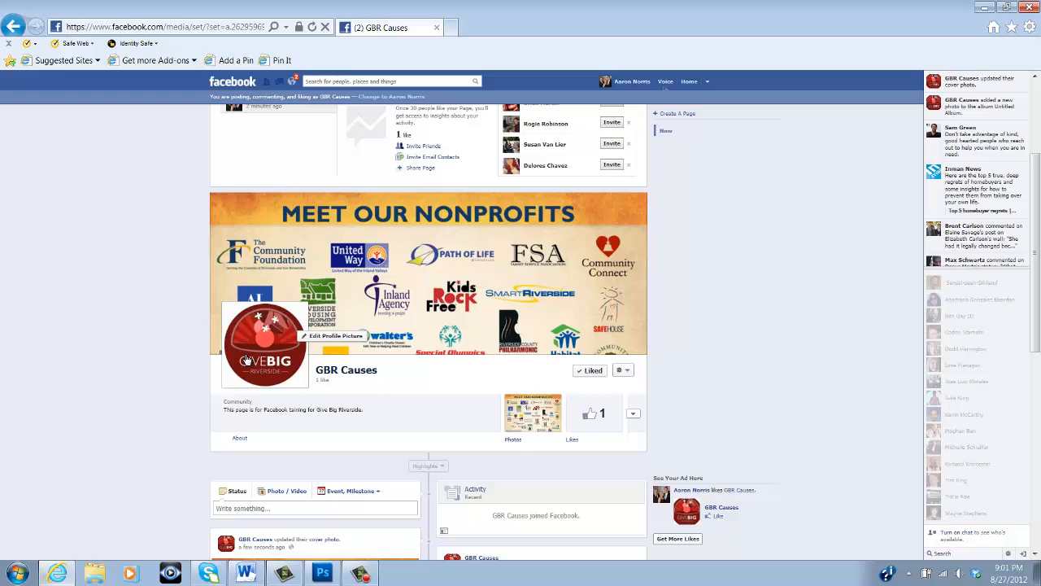
scroll(163, 333, "down", 3)
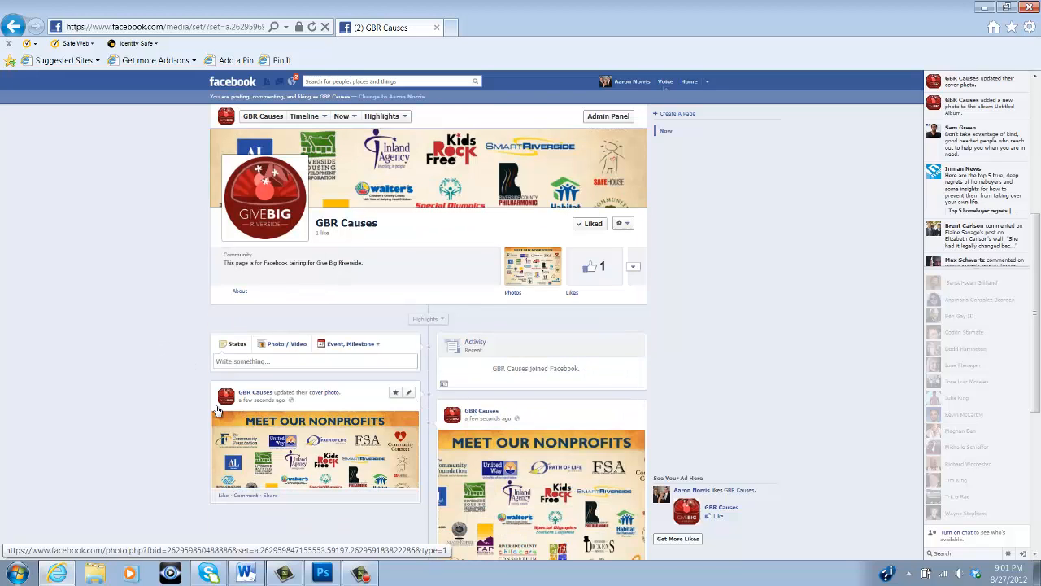
left_click(245, 422)
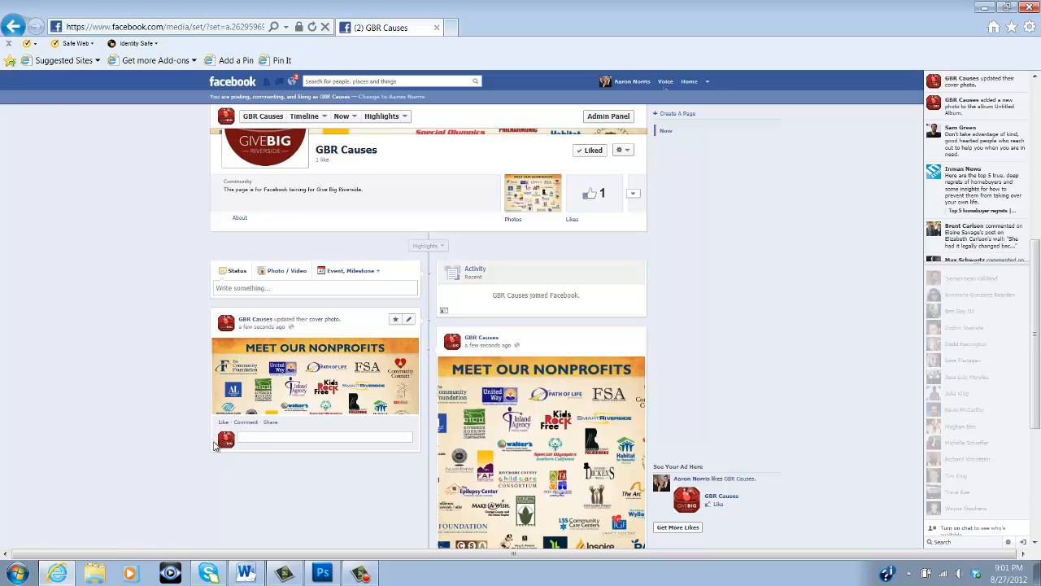
scroll(250, 412, "up", 3)
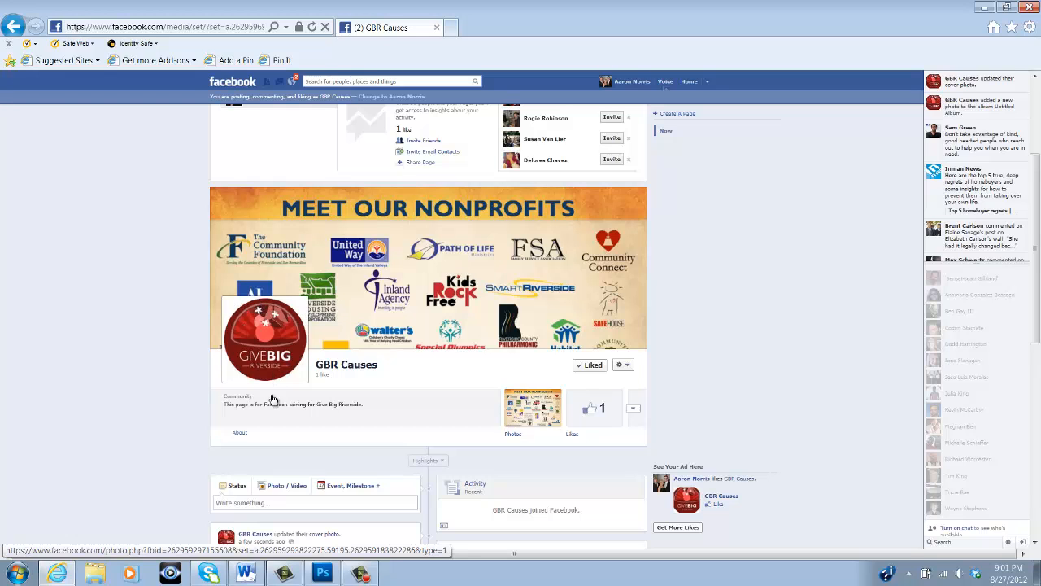
scroll(439, 323, "up", 2)
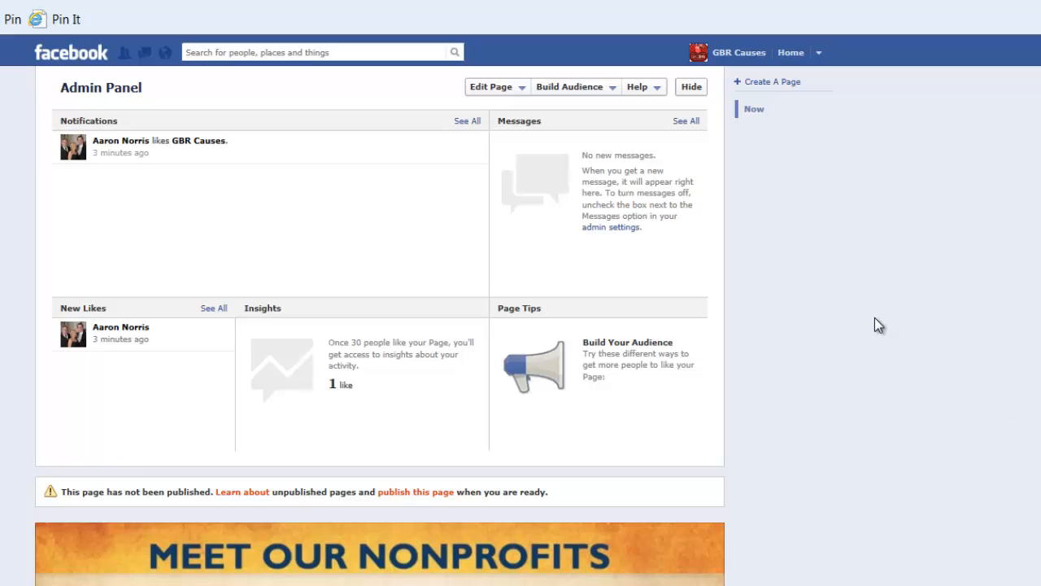
- Open the page's basic information for updating and examine the category, official page, start type and description fields
left_click(523, 88)
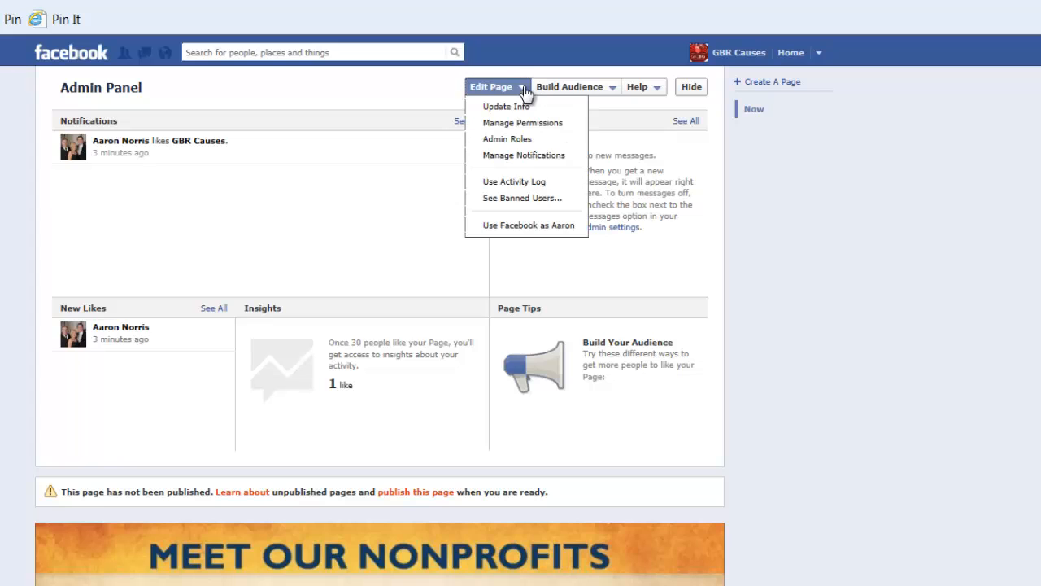
left_click(519, 108)
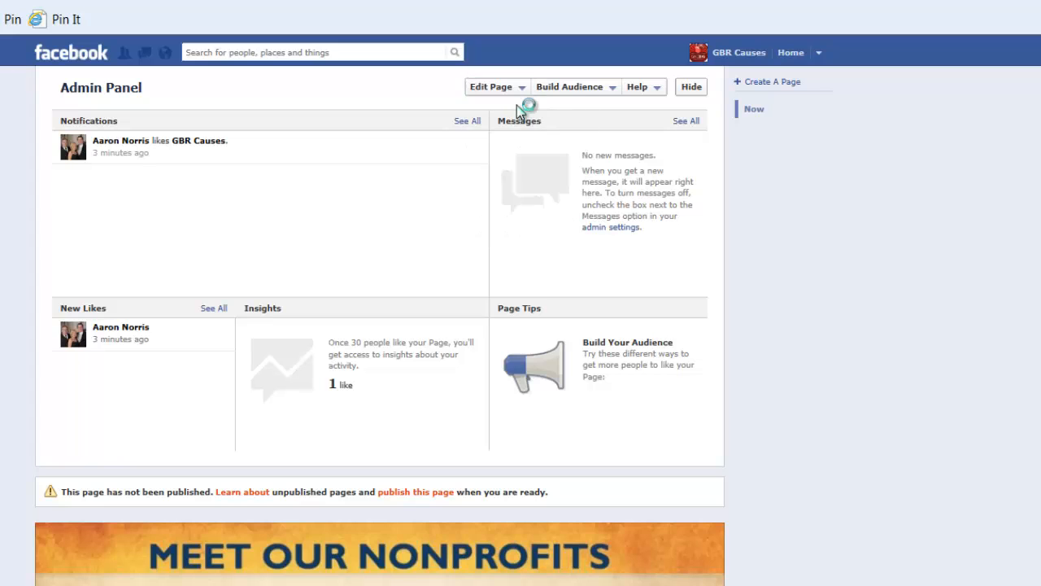
left_click(399, 144)
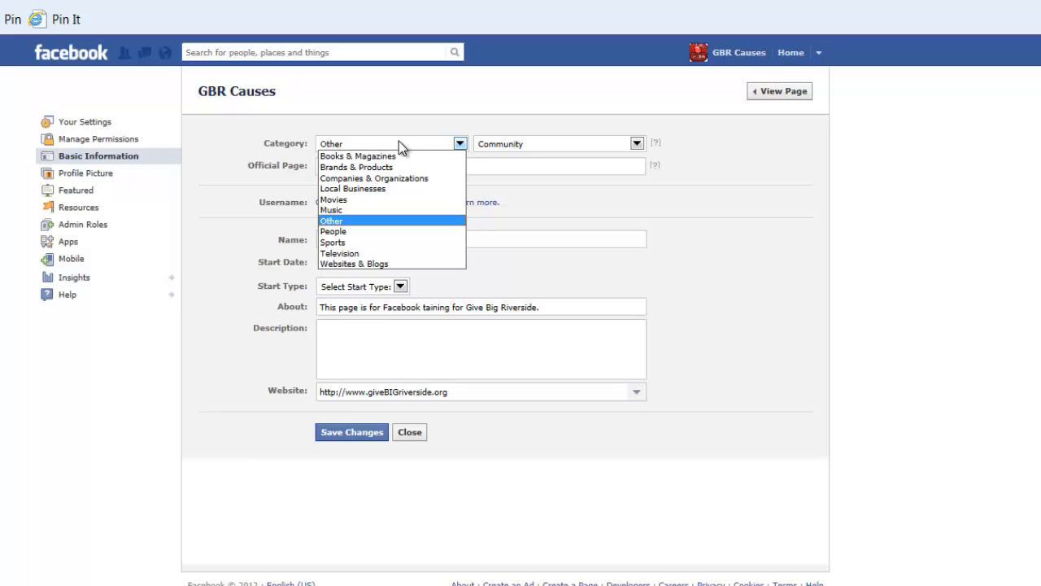
left_click(401, 124)
left_click(368, 166)
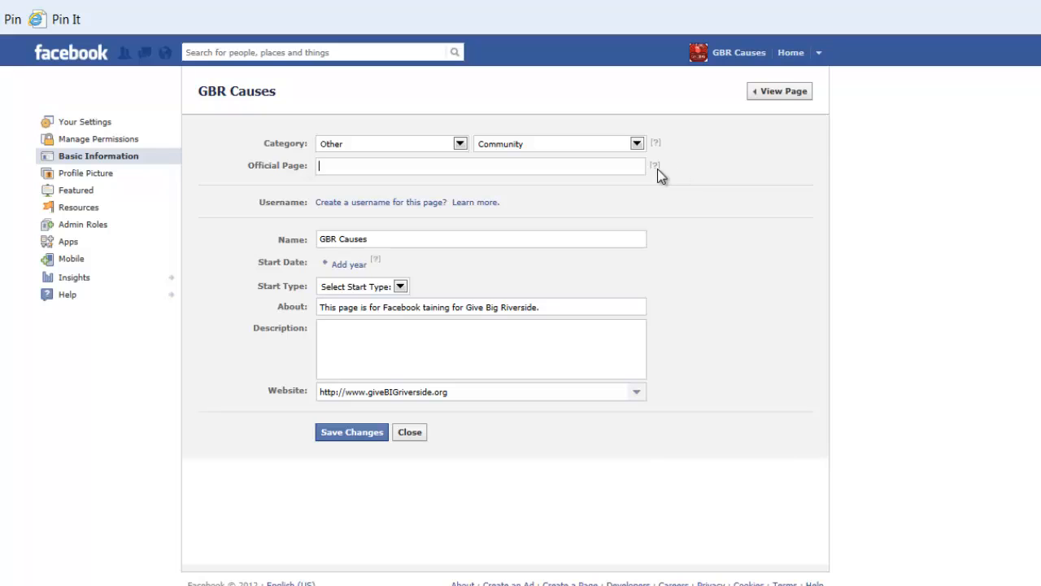
mouse_move(655, 167)
left_click(374, 285)
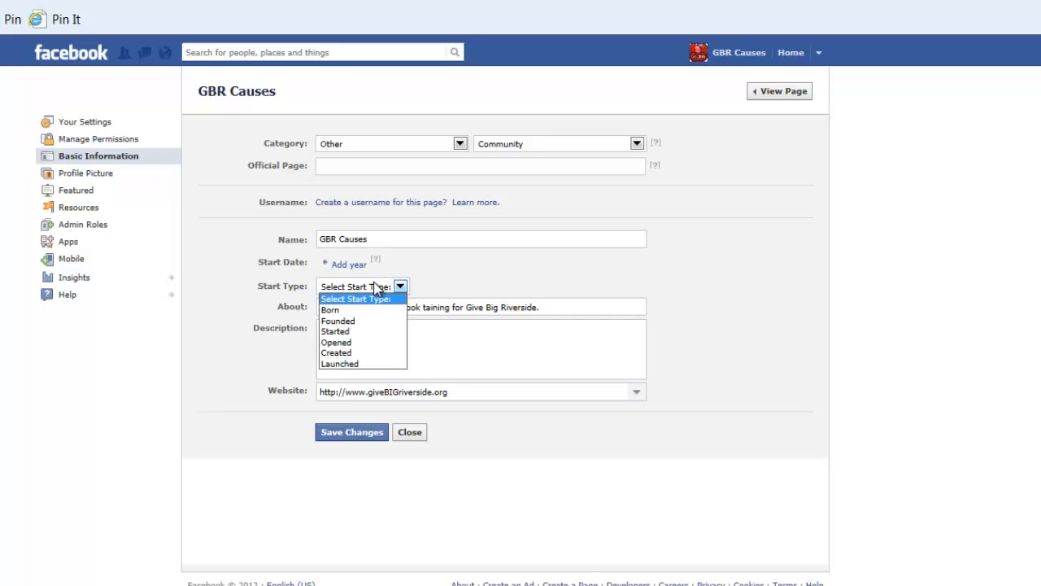
left_click(553, 298)
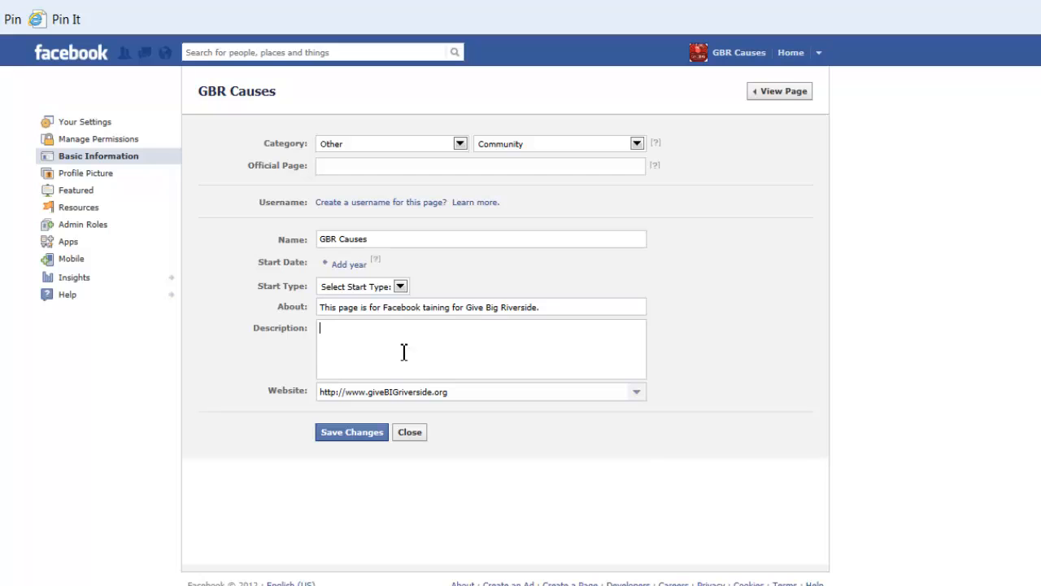
- Turn off always commenting and posting as GBR Causes in the page's posting preferences and save the settings
left_click(83, 124)
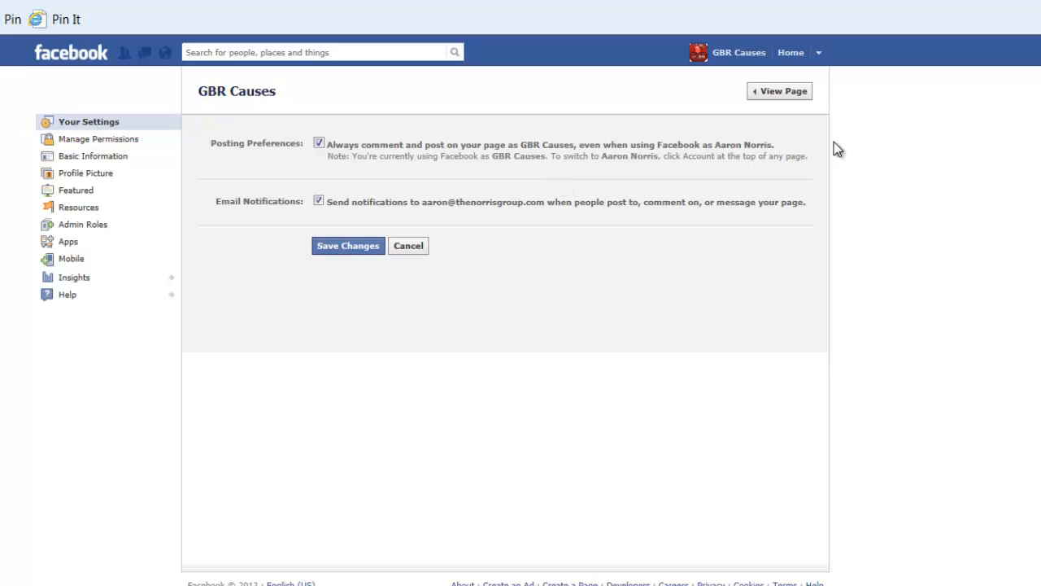
left_click(318, 146)
left_click(335, 246)
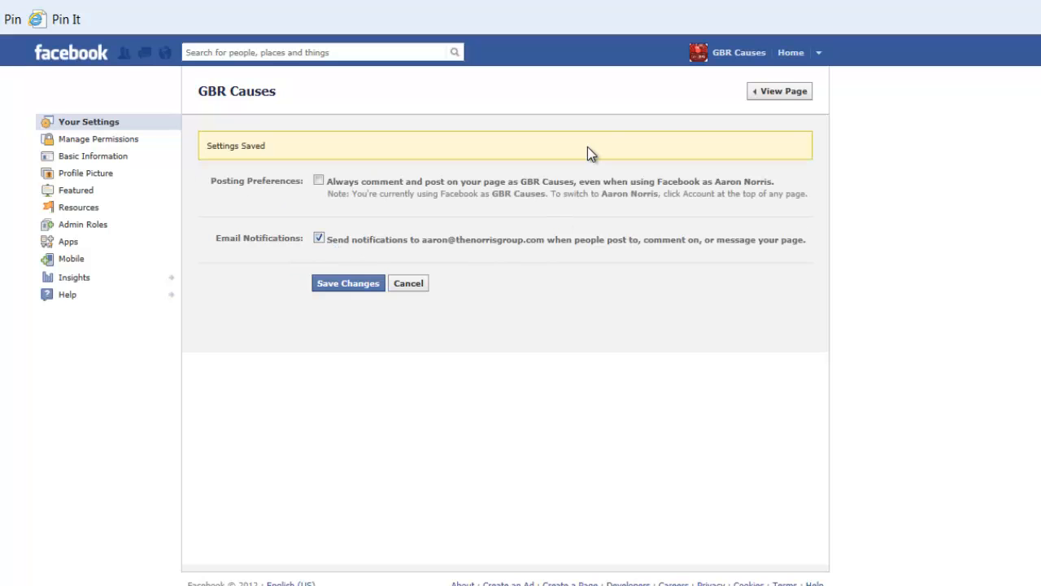
- Return to the page, switch to using Facebook as the personal profile, and comment "testing for training" on the cover photo post
left_click(736, 53)
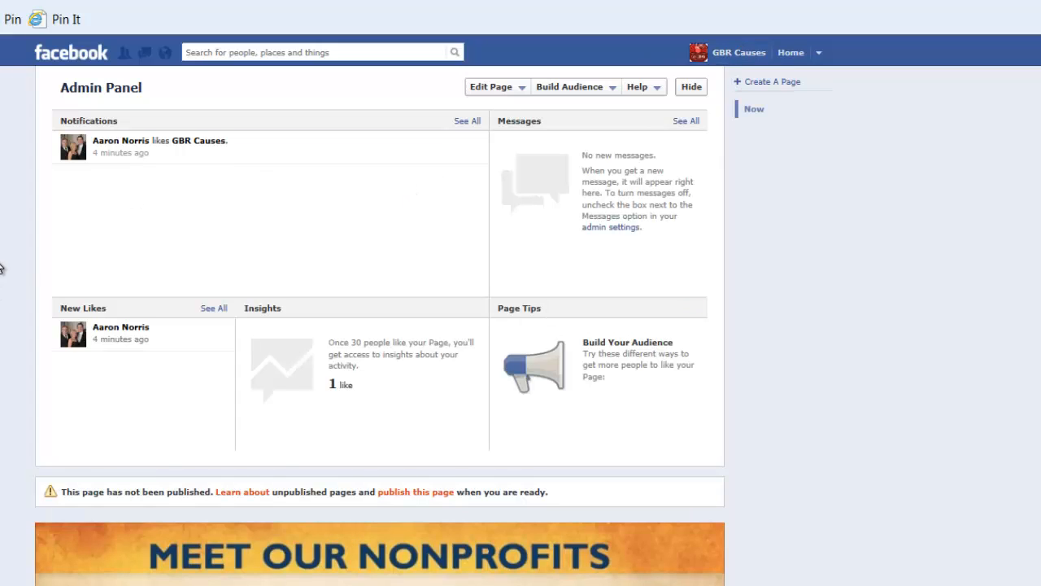
left_click(521, 90)
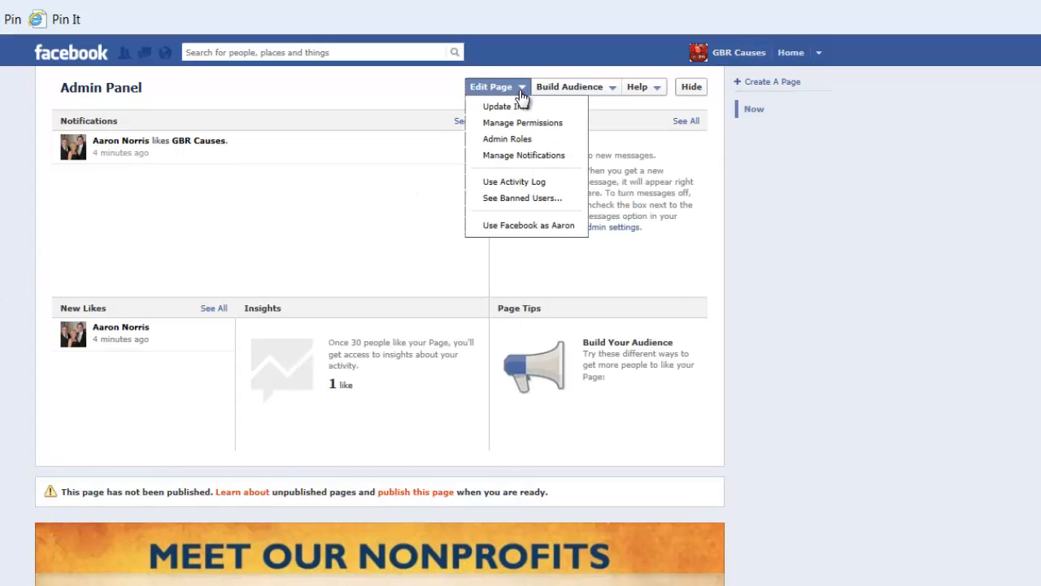
left_click(518, 230)
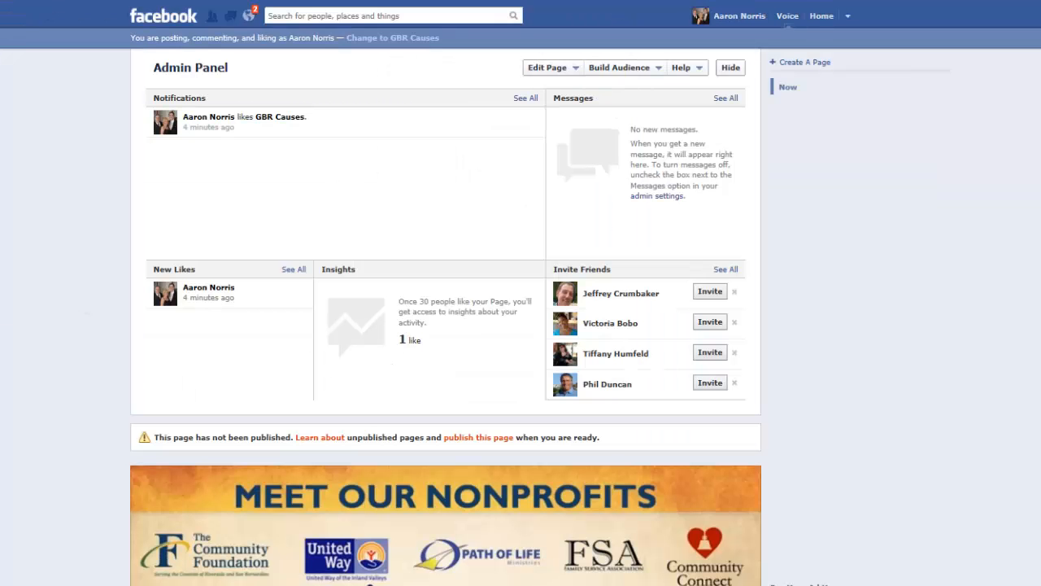
scroll(231, 366, "down", 3)
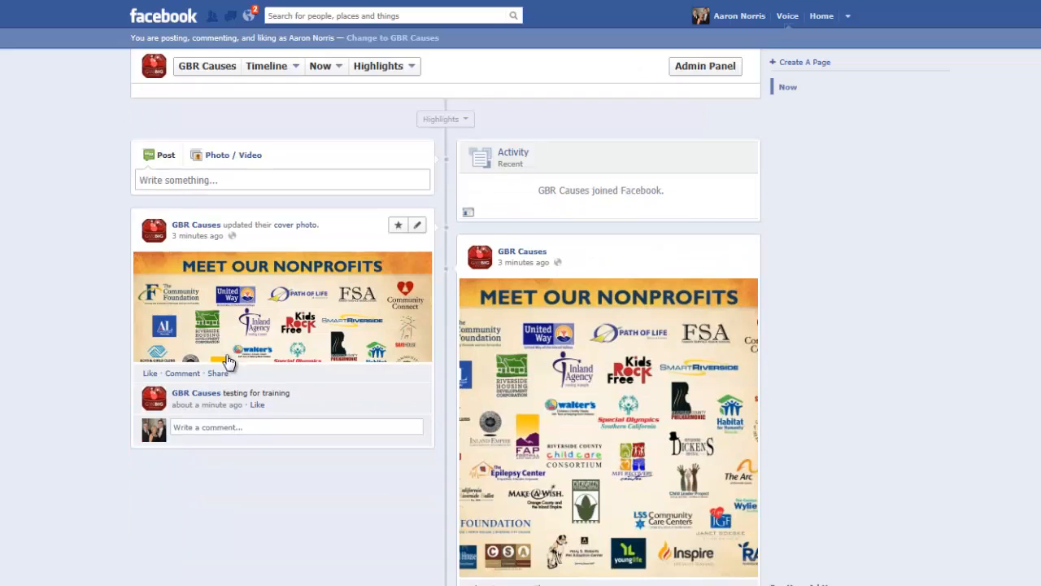
left_click(253, 424)
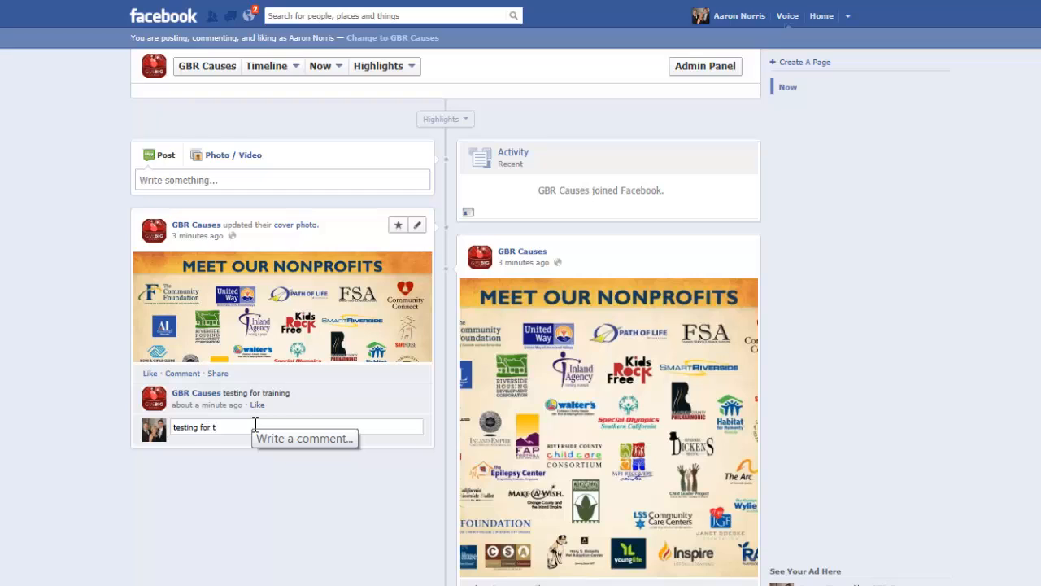
type("testing for training")
key("Return")
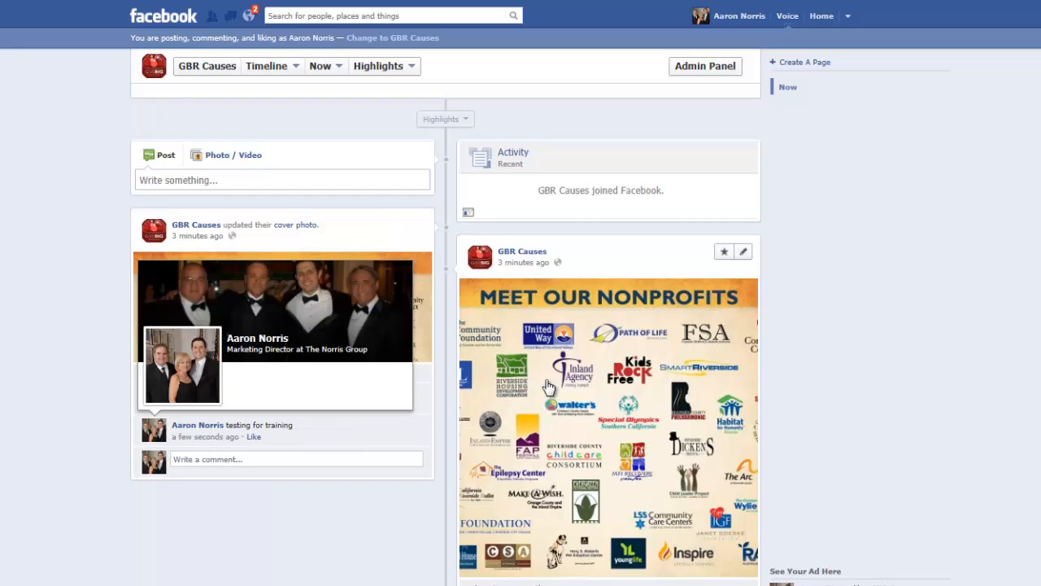
- Switch to using Facebook as GBR Causes and add the comment "testing for training" to the cover photo post
scroll(980, 270, "up", 10)
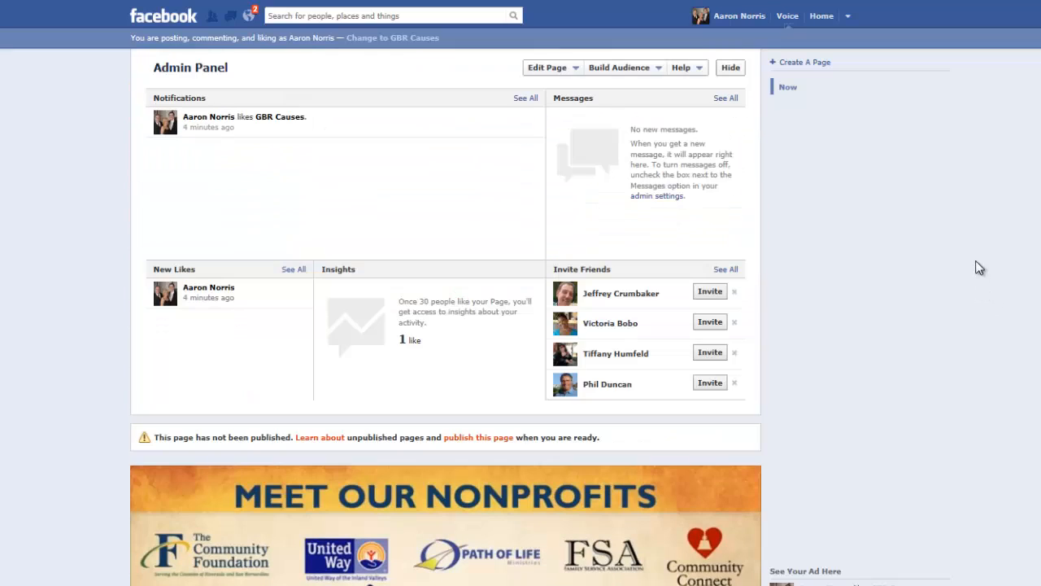
left_click(572, 71)
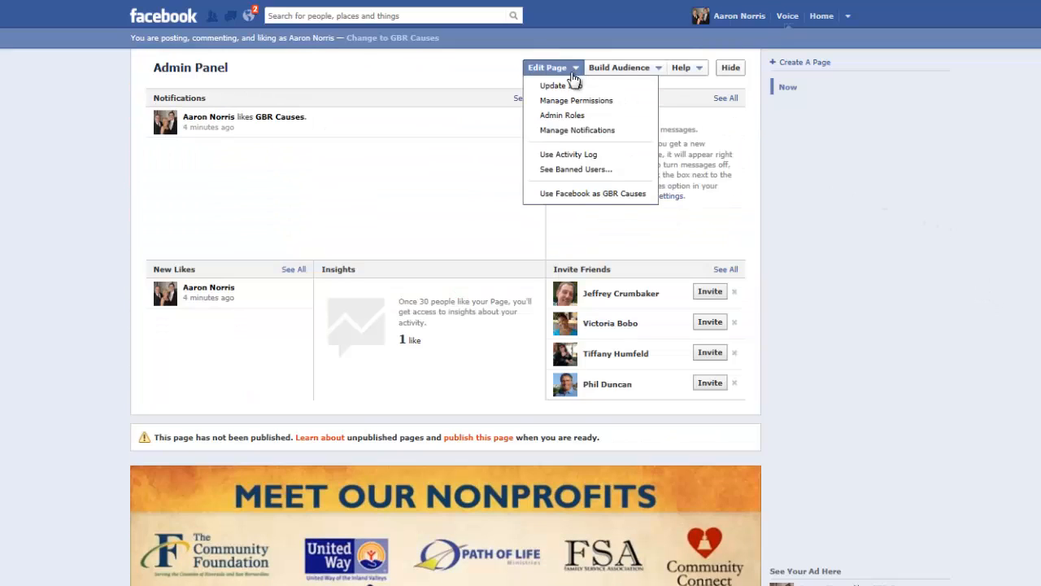
left_click(575, 200)
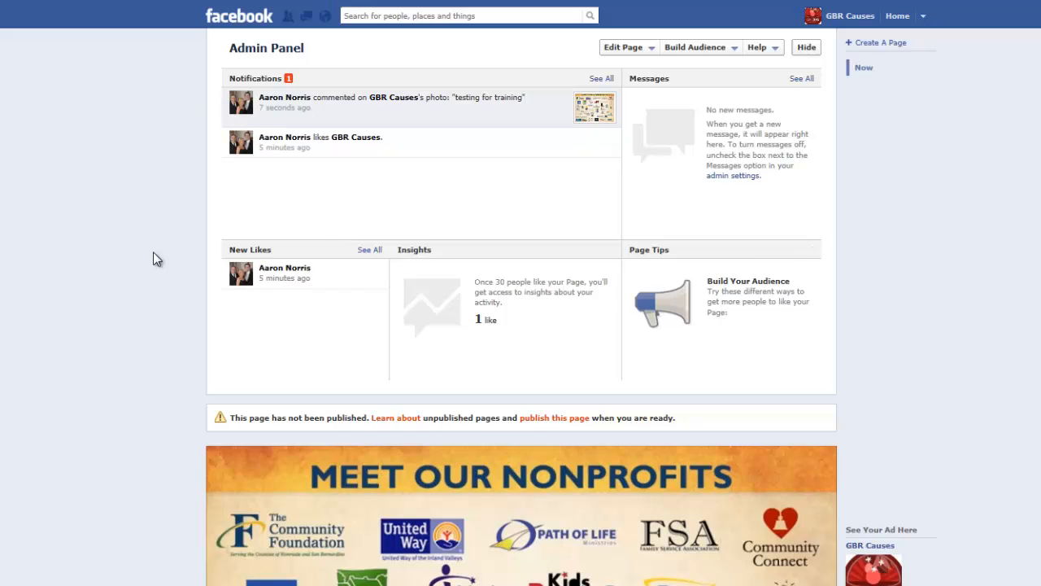
scroll(163, 220, "down", 8)
left_click(280, 334)
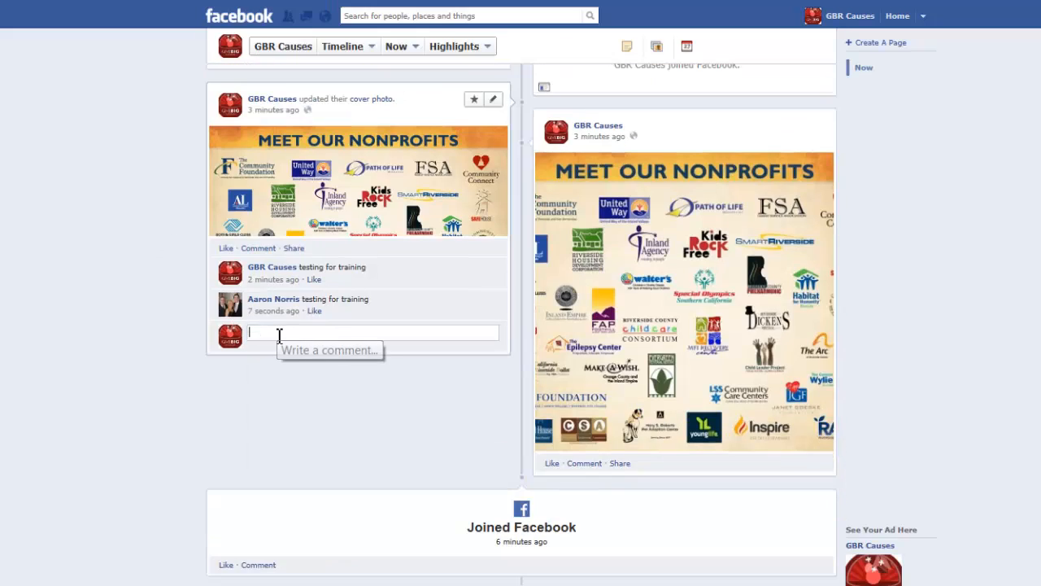
type("testing for tr")
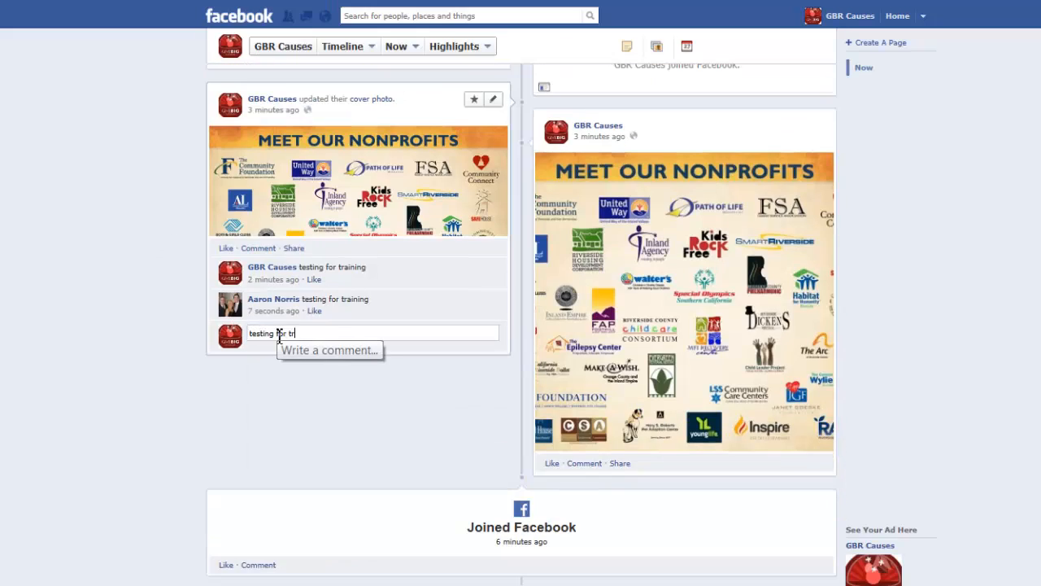
type("aining")
key("Return")
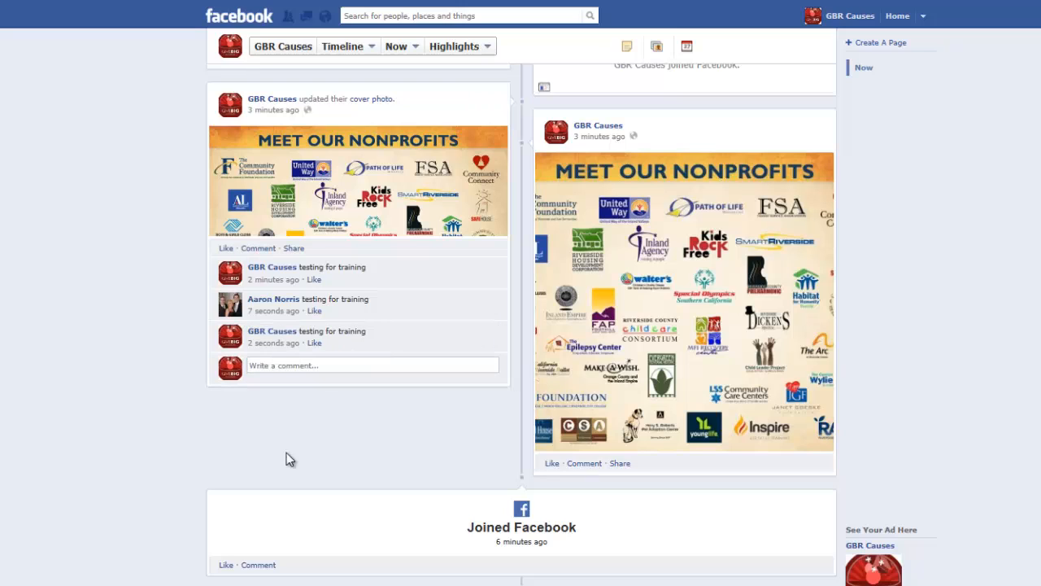
mouse_move(276, 340)
scroll(93, 220, "up", 4)
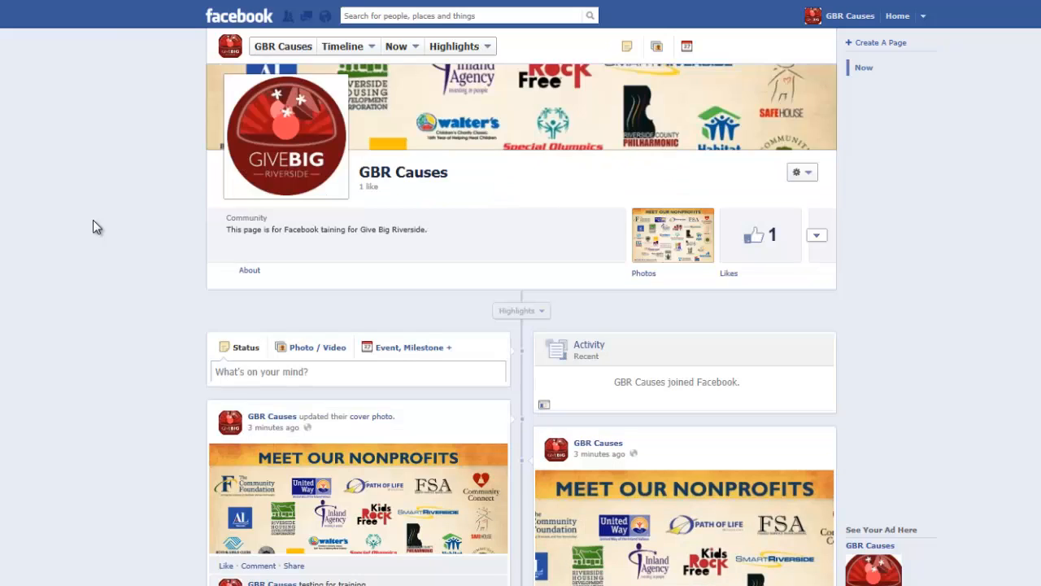
scroll(92, 220, "up", 2)
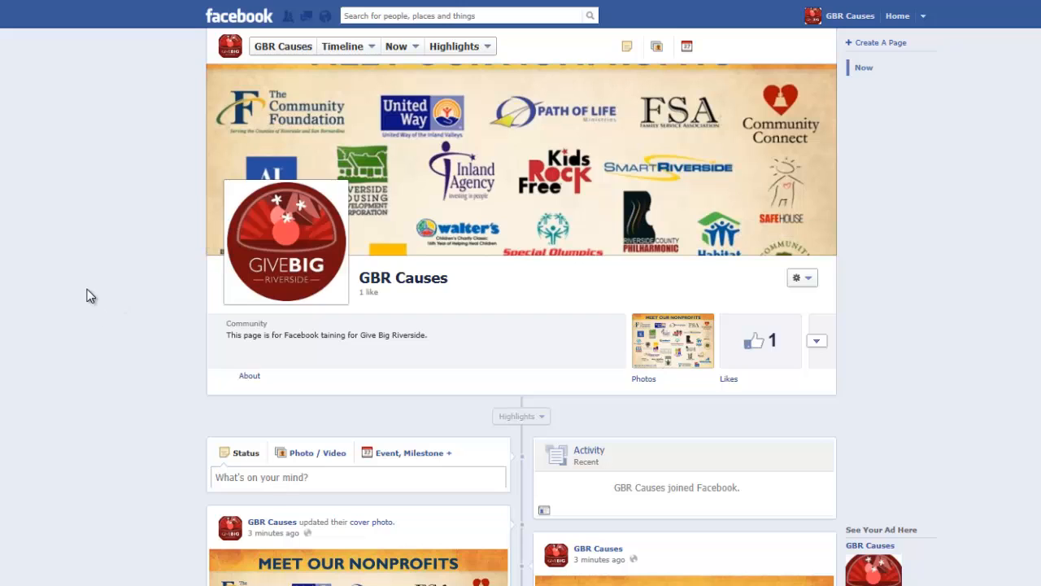
- Search for Give BIG Riverside, open its community page and look over its timeline posts
left_click(360, 16)
type("give ")
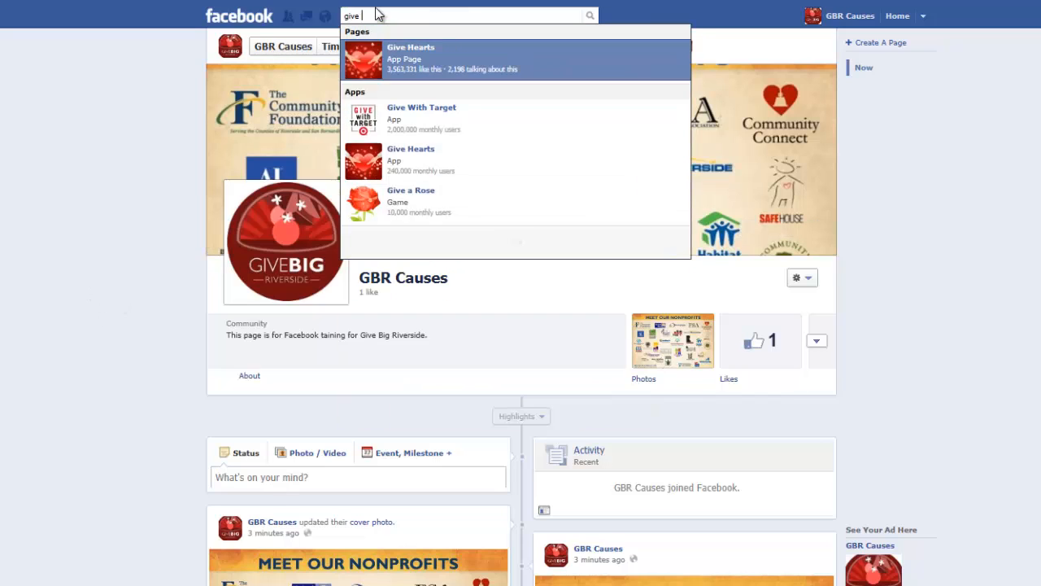
type("bigri")
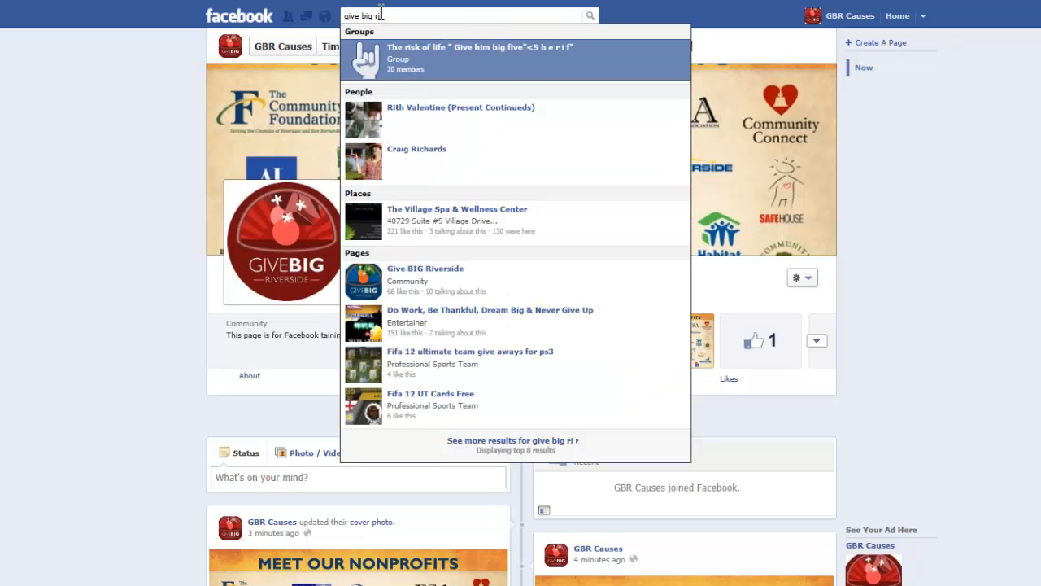
left_click(449, 280)
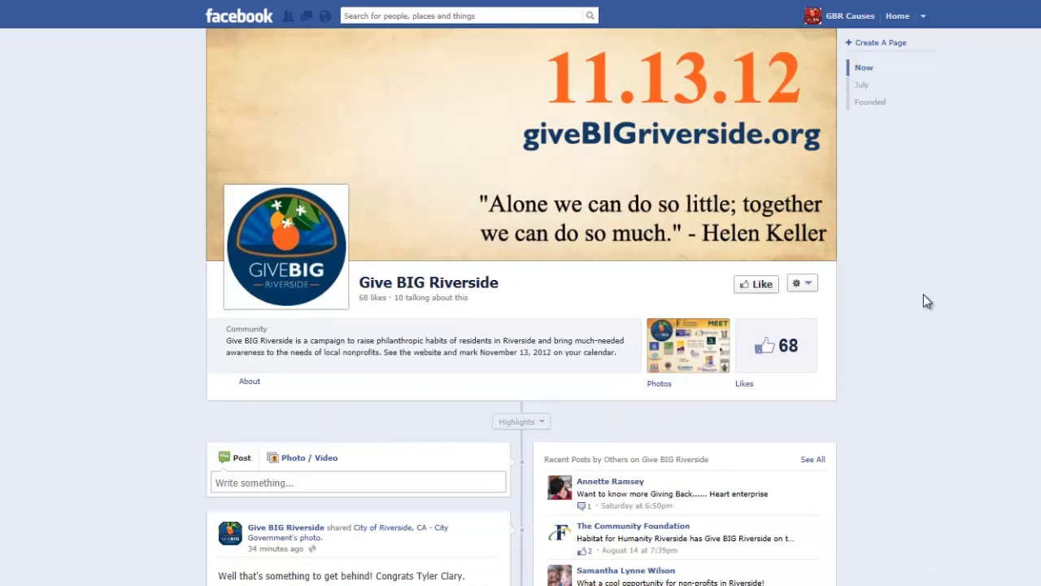
scroll(925, 289, "down", 5)
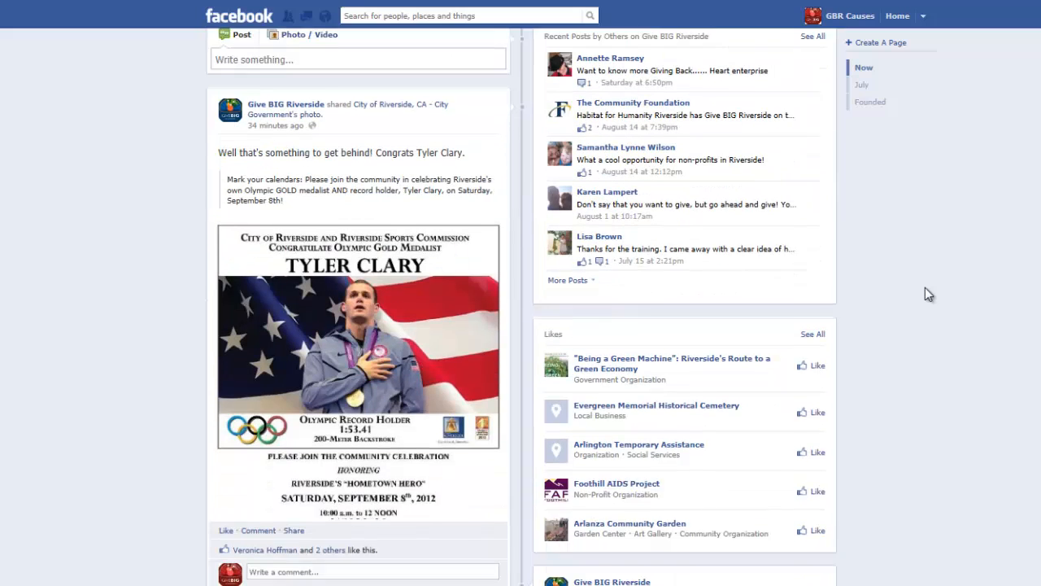
scroll(925, 294, "down", 3)
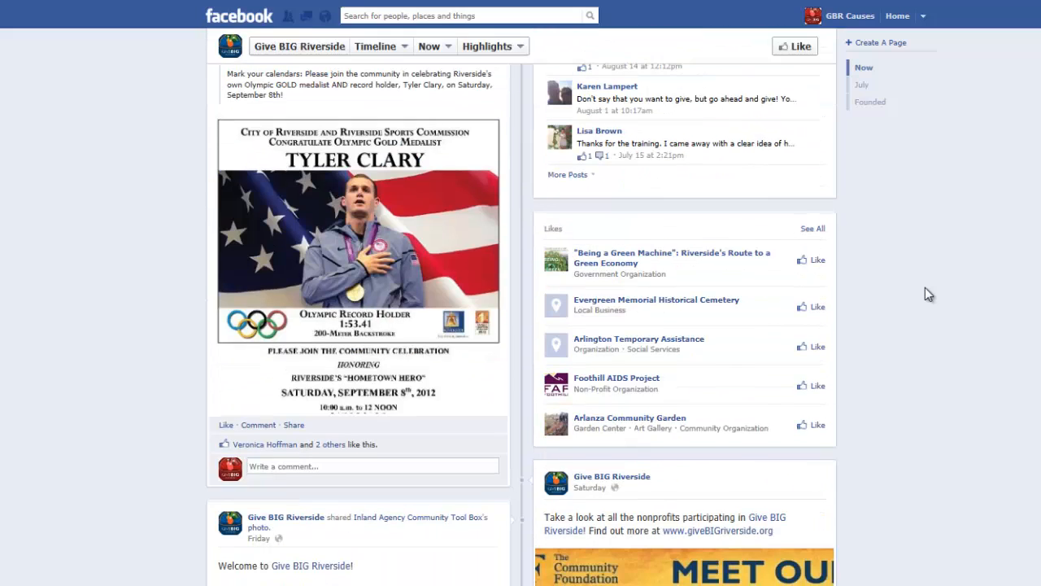
scroll(925, 287, "up", 7)
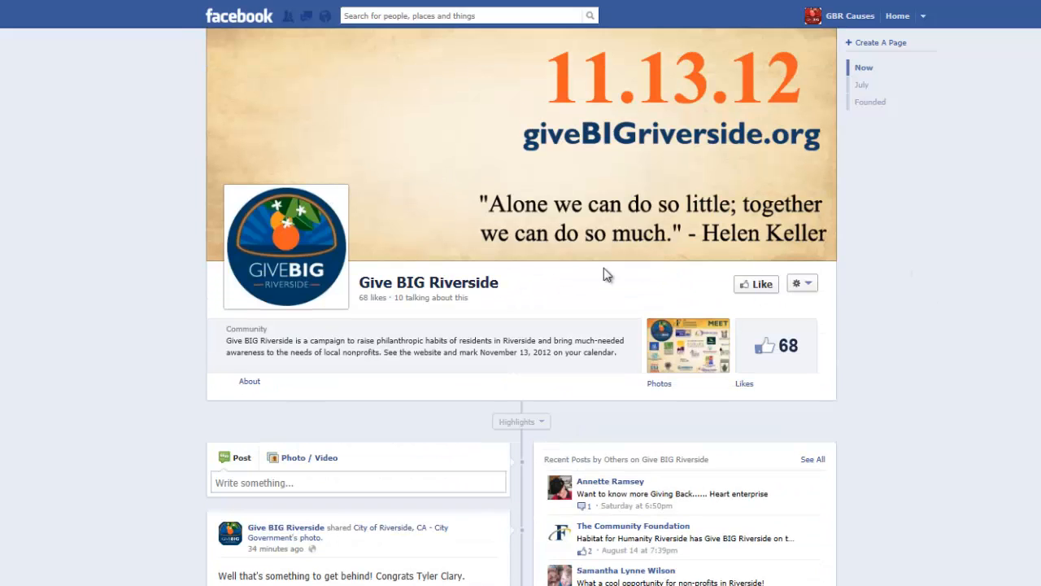
- Like Evergreen Memorial Historical Cemetery, Immanuel House, Walter's Children's Charity Classic, Arlington Temporary Assistance, Foothill AIDS Project and Growcology from Give BIG Riverside's likes list
scroll(864, 386, "down", 5)
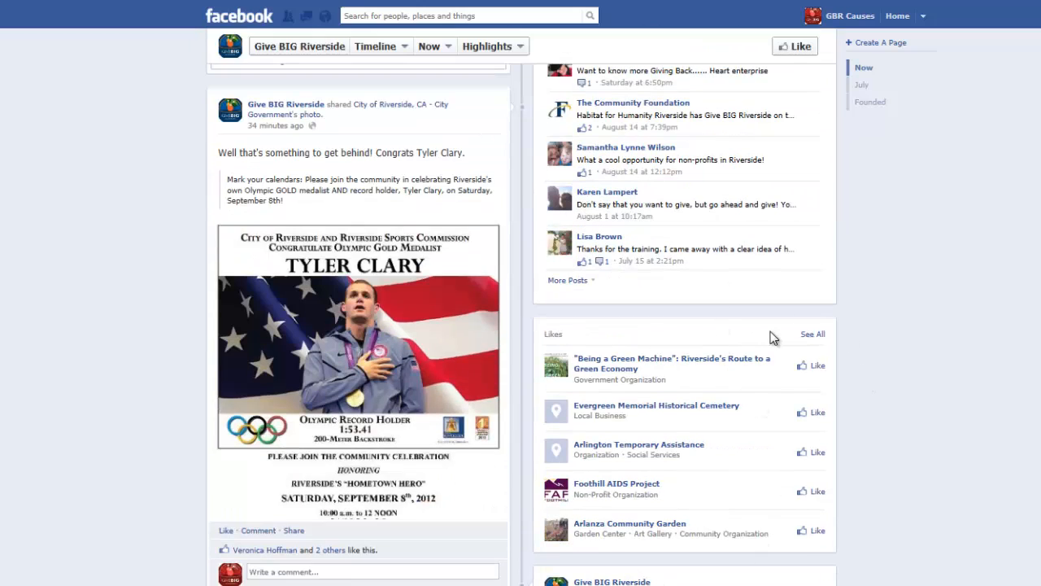
left_click(811, 335)
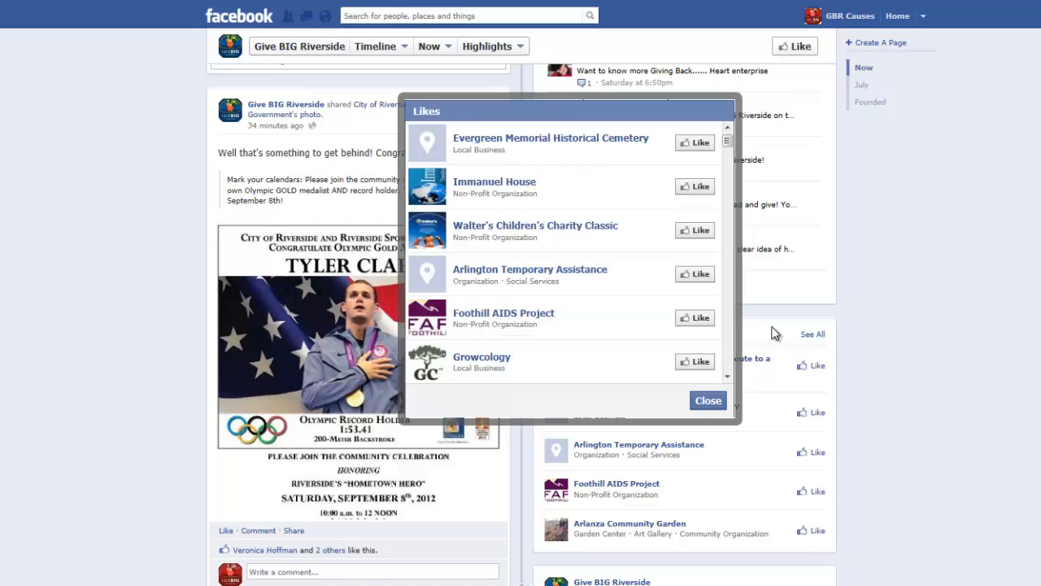
left_click(696, 143)
left_click(702, 190)
left_click(699, 232)
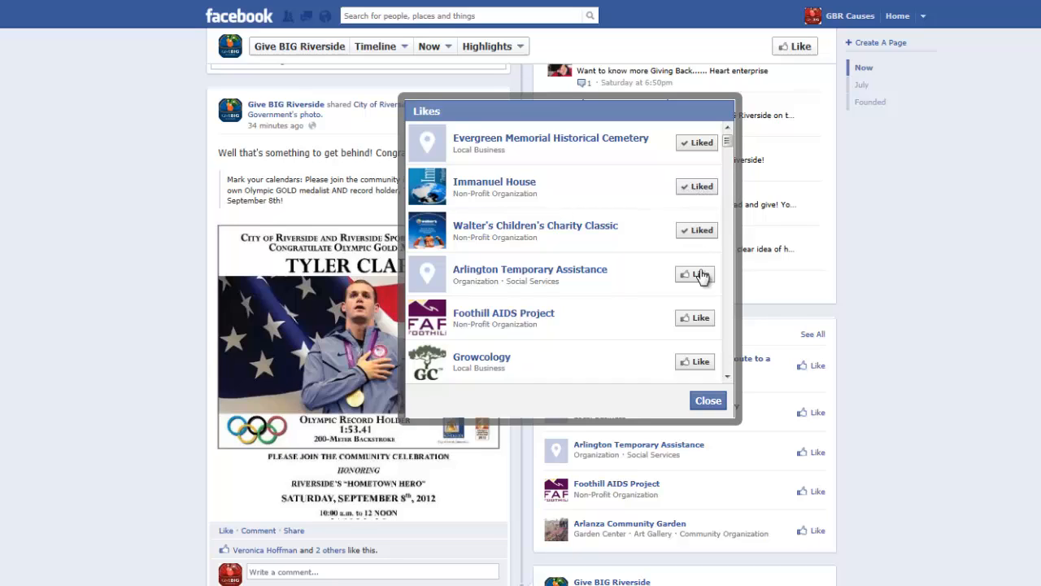
left_click(701, 317)
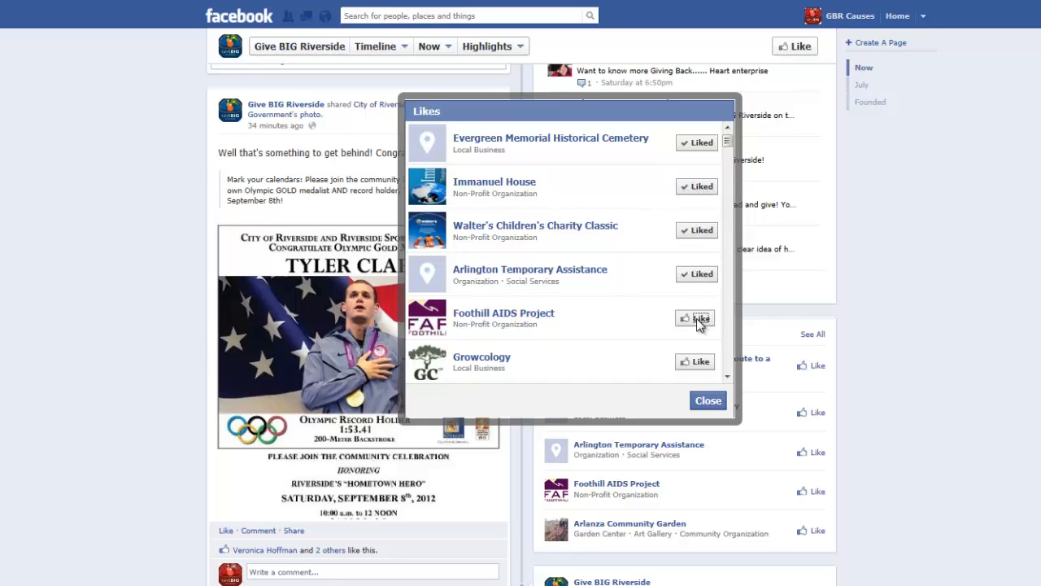
left_click(692, 364)
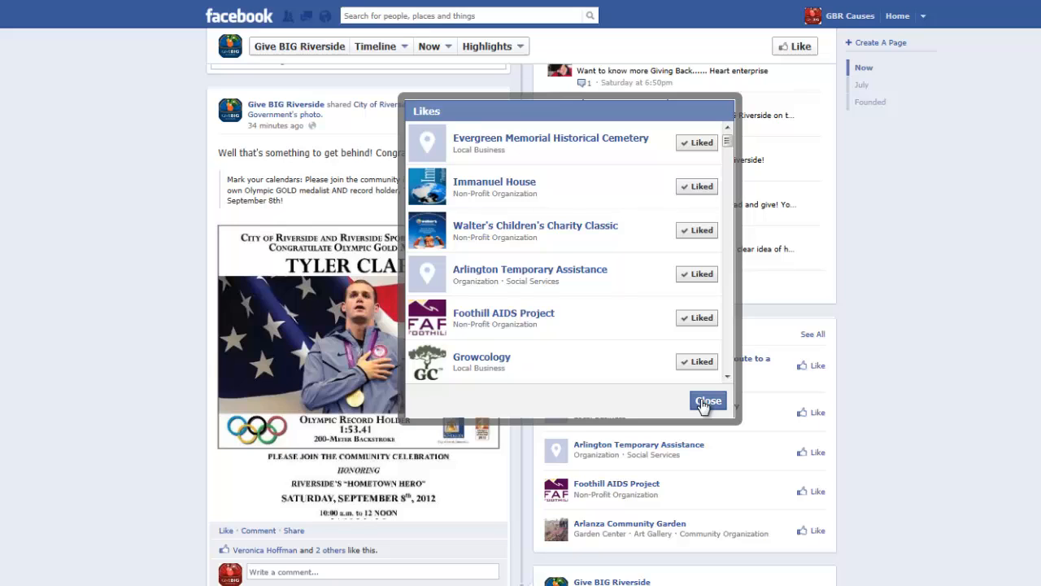
left_click(707, 401)
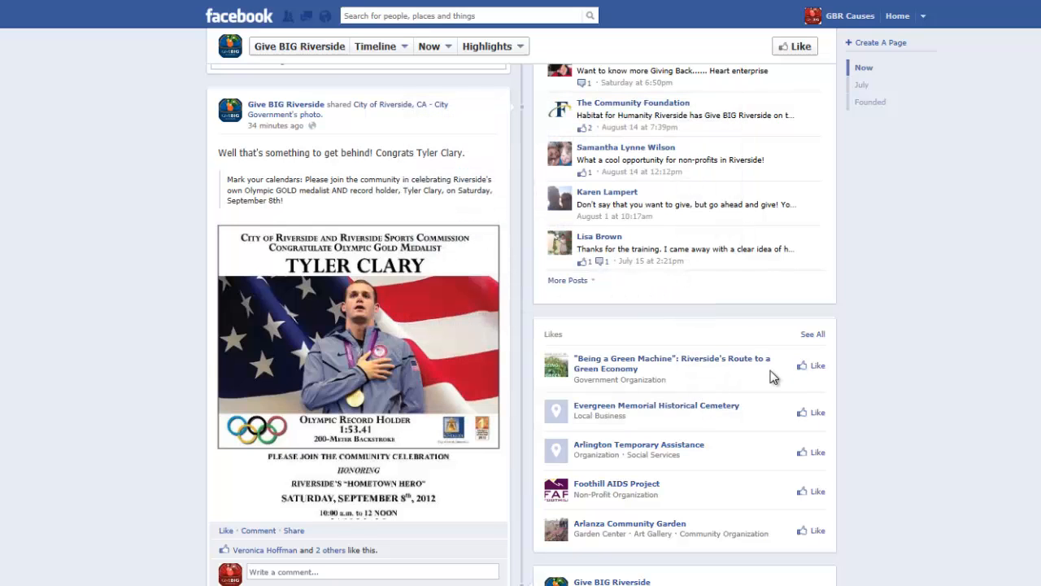
- View the news feed as GBR Causes and return to the GBR Causes page to check the liked pages on its timeline
scroll(901, 297, "up", 5)
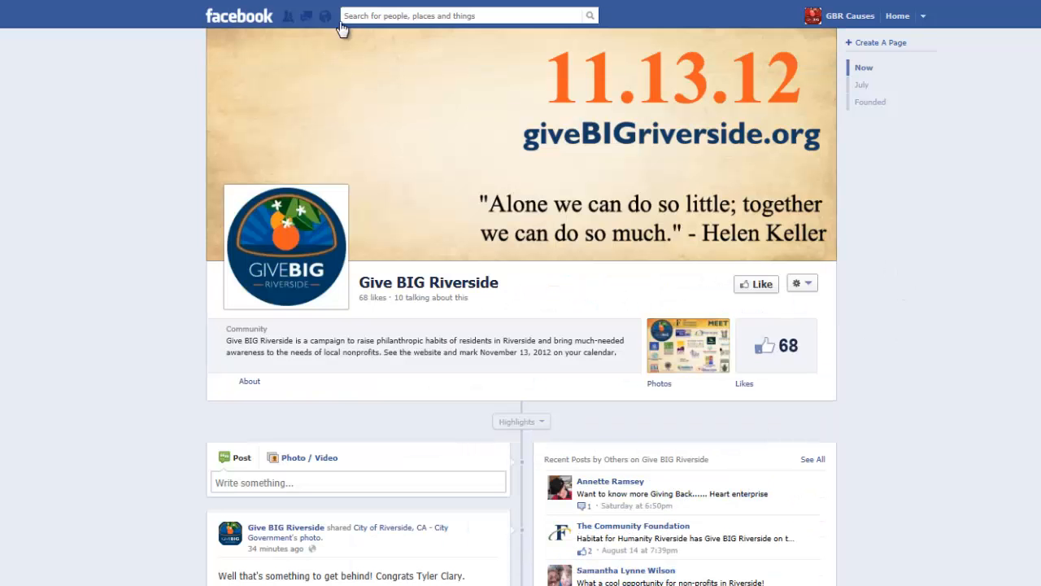
left_click(251, 22)
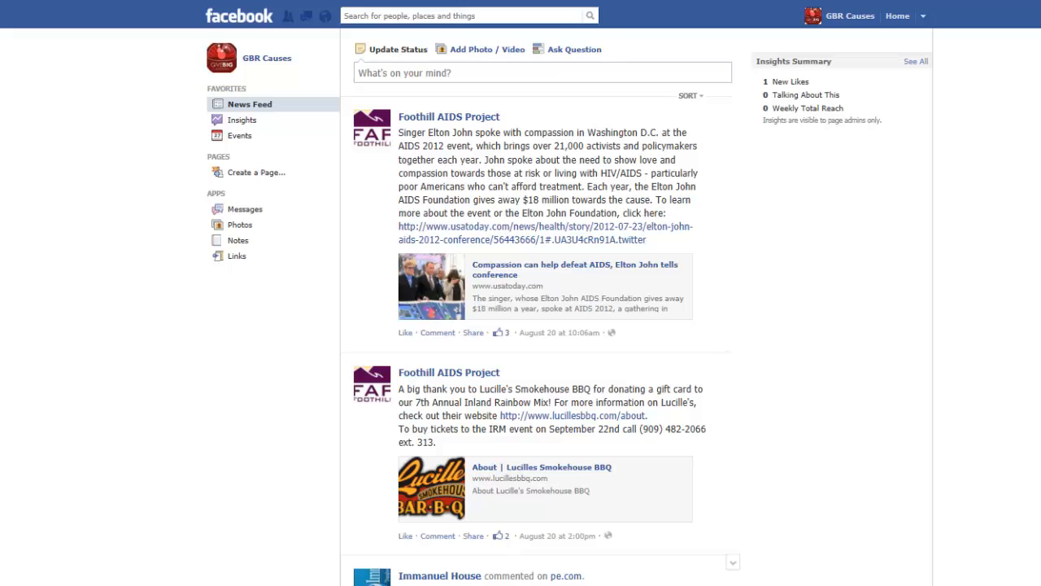
left_click(257, 59)
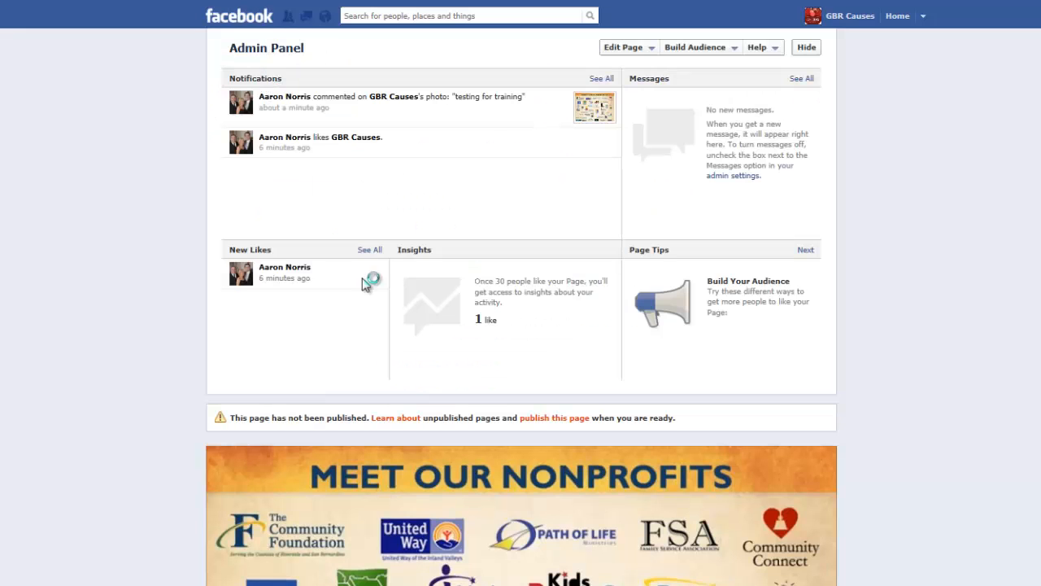
scroll(136, 268, "down", 8)
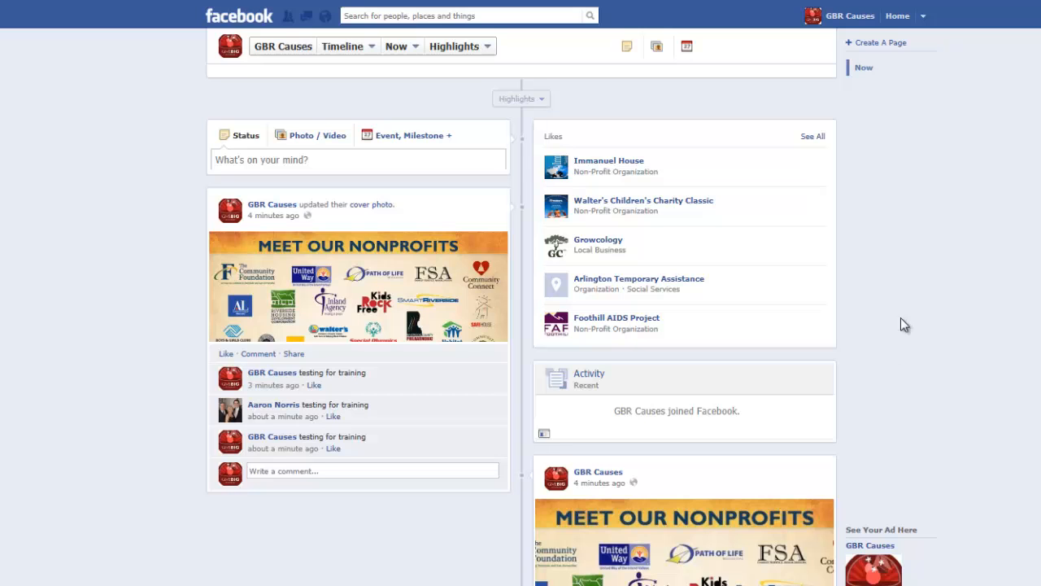
left_click_drag(900, 317, 912, 299)
- In the page's permission settings, review the age restriction options, allow people to tag photos posted by GBR Causes, and save the changes
scroll(912, 299, "up", 10)
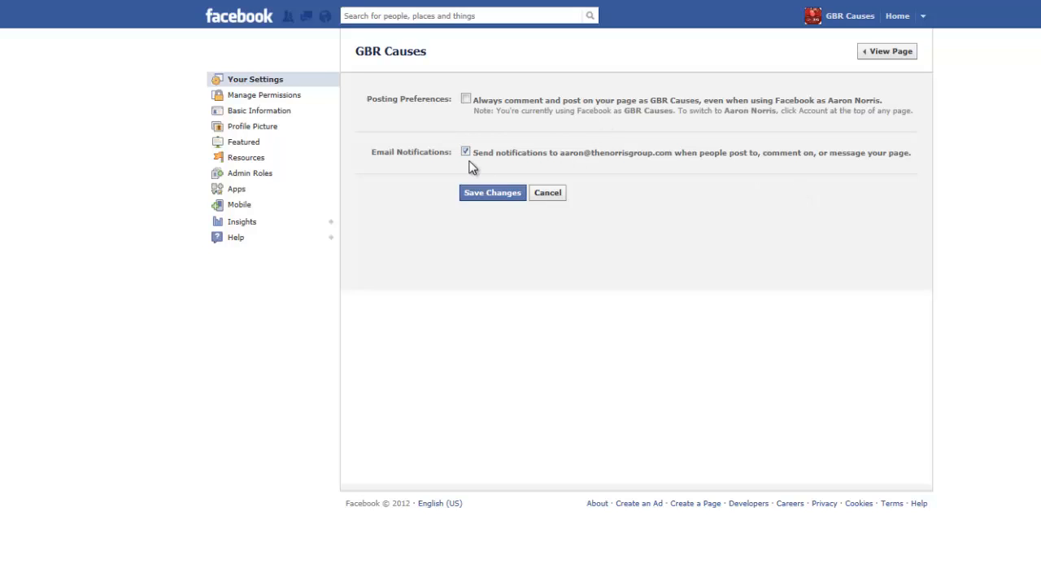
left_click(237, 94)
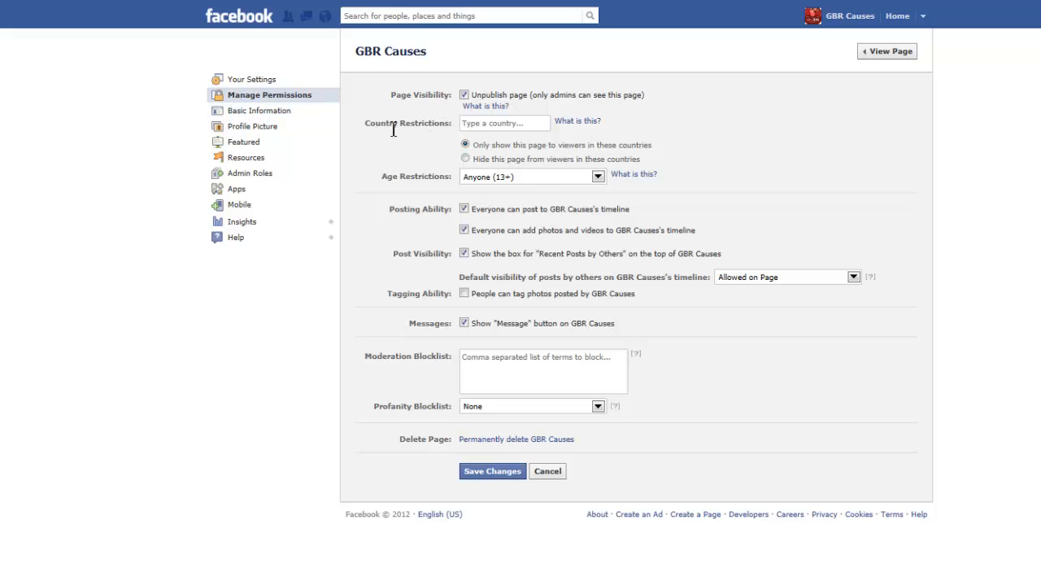
left_click(531, 179)
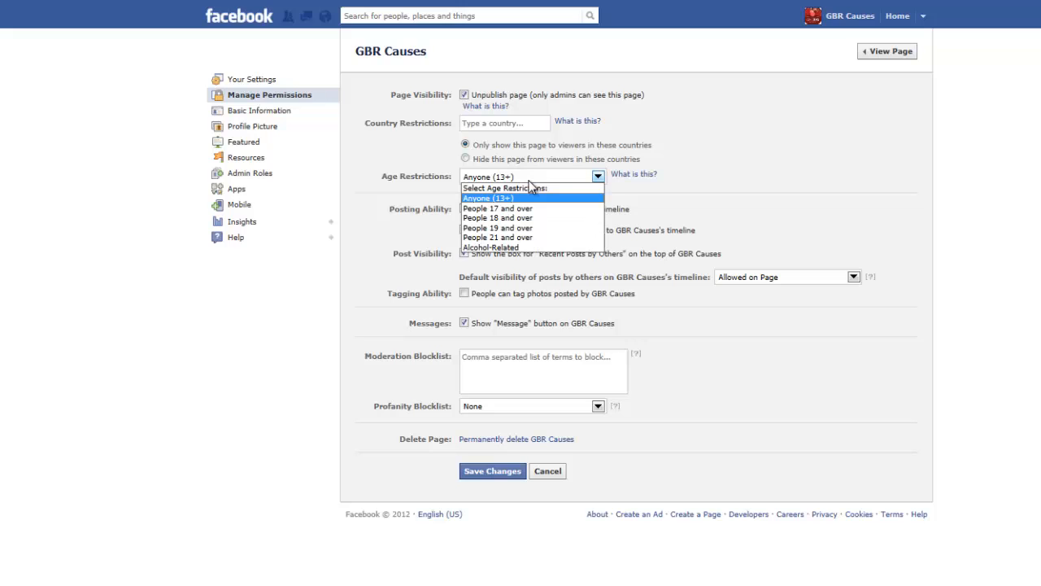
left_click(787, 203)
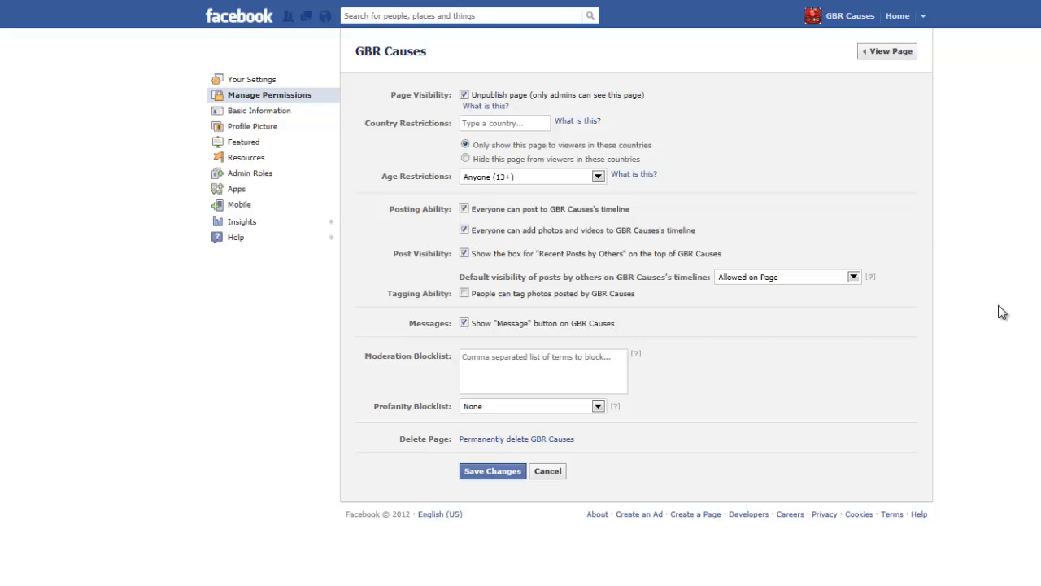
left_click(463, 295)
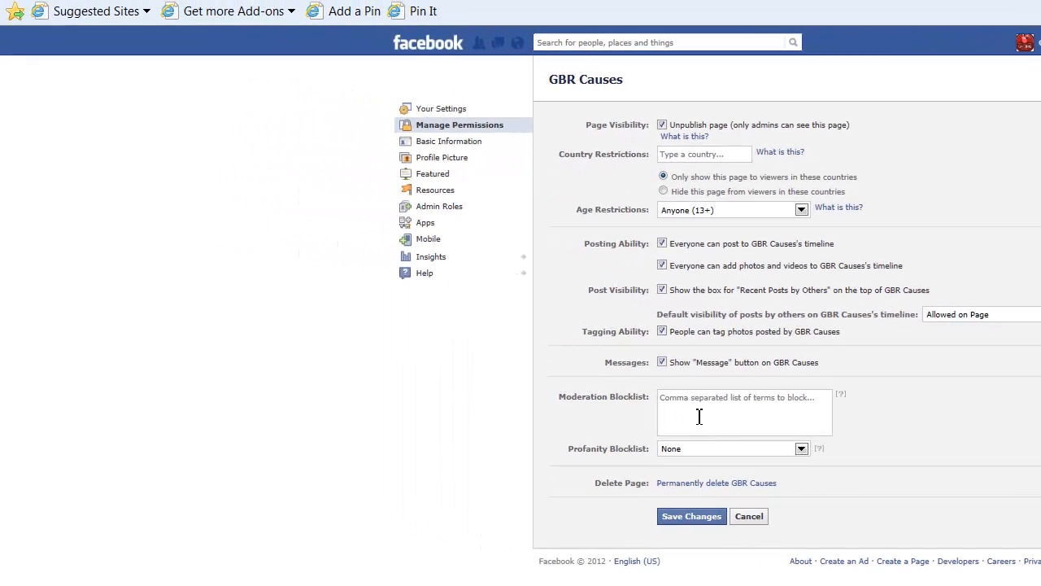
left_click(698, 409)
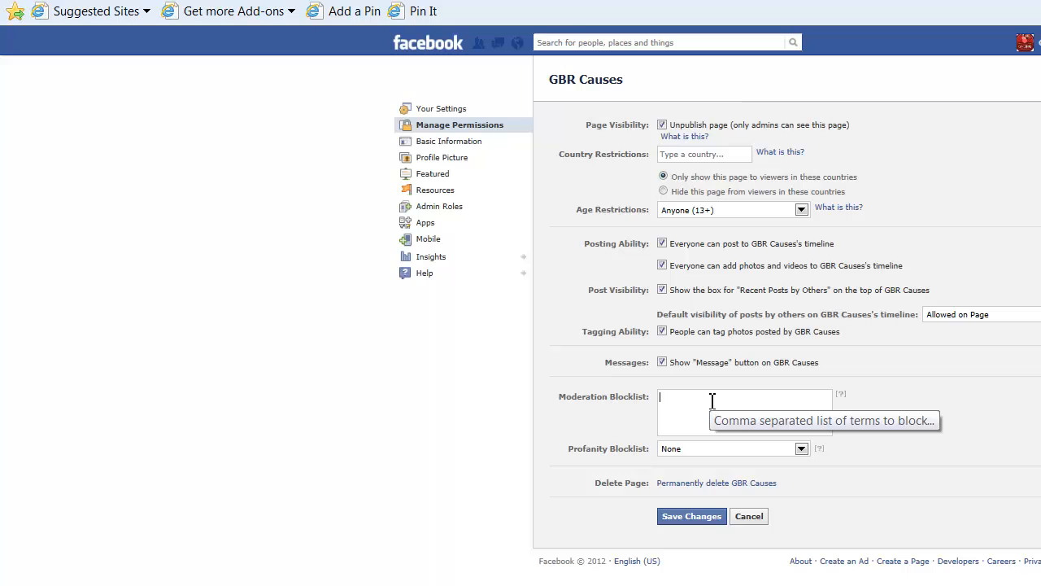
left_click(693, 519)
- Check the page's basic information and profile picture settings, and return to viewing the GBR Causes page
left_click(468, 143)
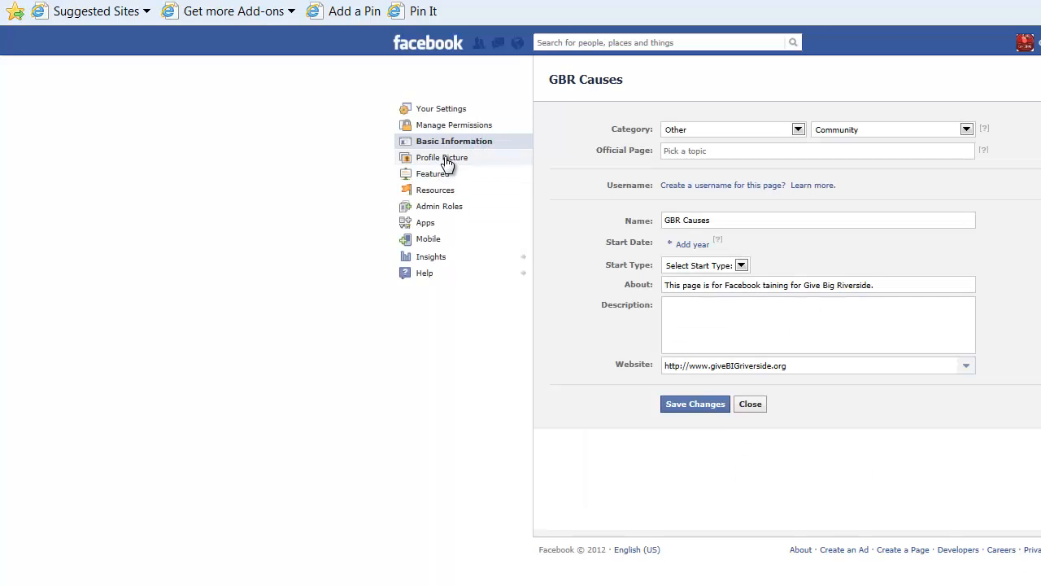
left_click(445, 160)
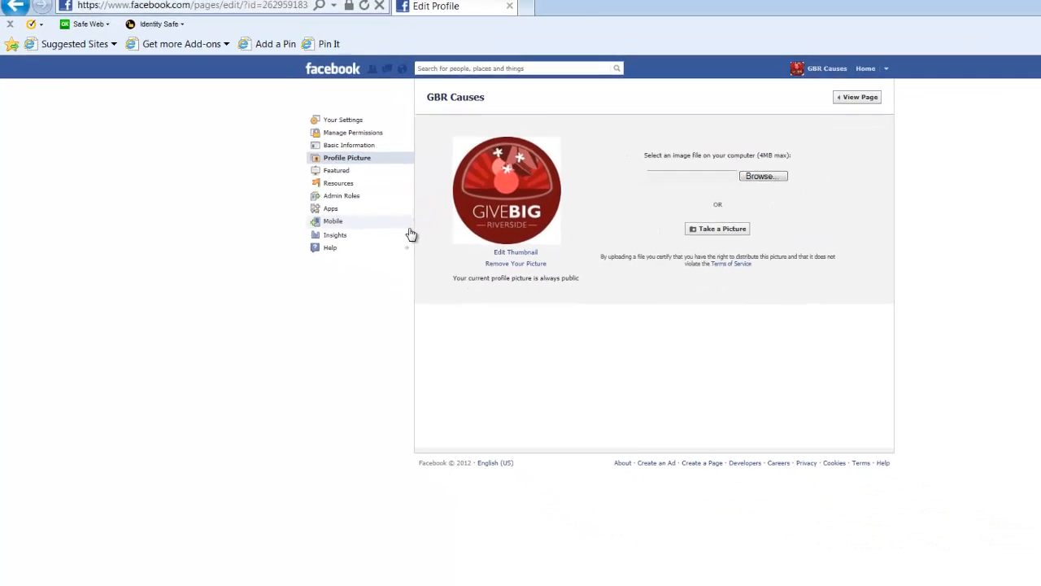
left_click(745, 107)
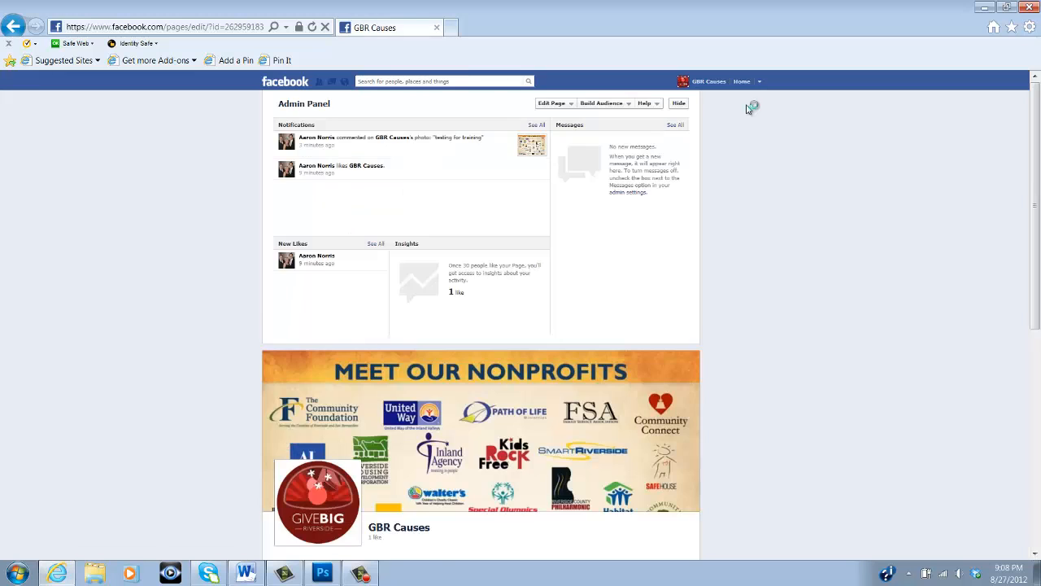
- Look through the Give BIG Riverside page, examining its admin panel, cover, friends and likes boxes, and the nonprofit welcome posts on its timeline
scroll(762, 255, "down", 3)
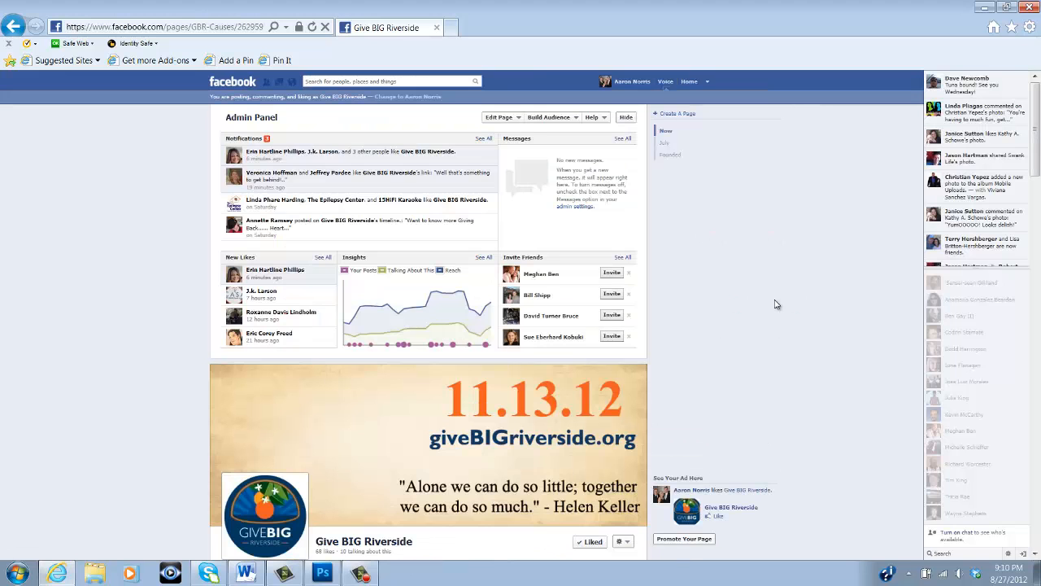
scroll(783, 292, "down", 1)
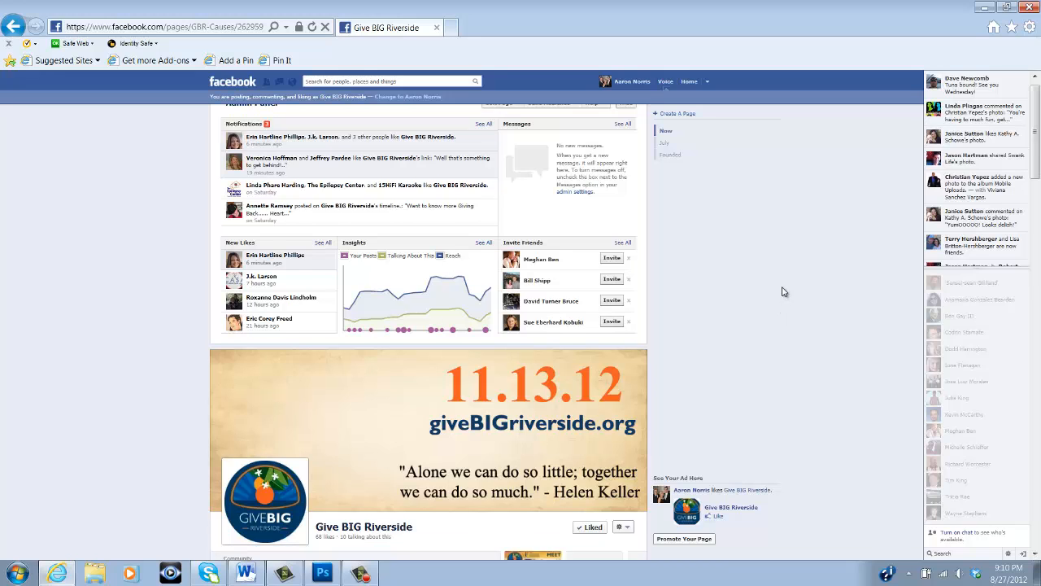
scroll(783, 291, "down", 1)
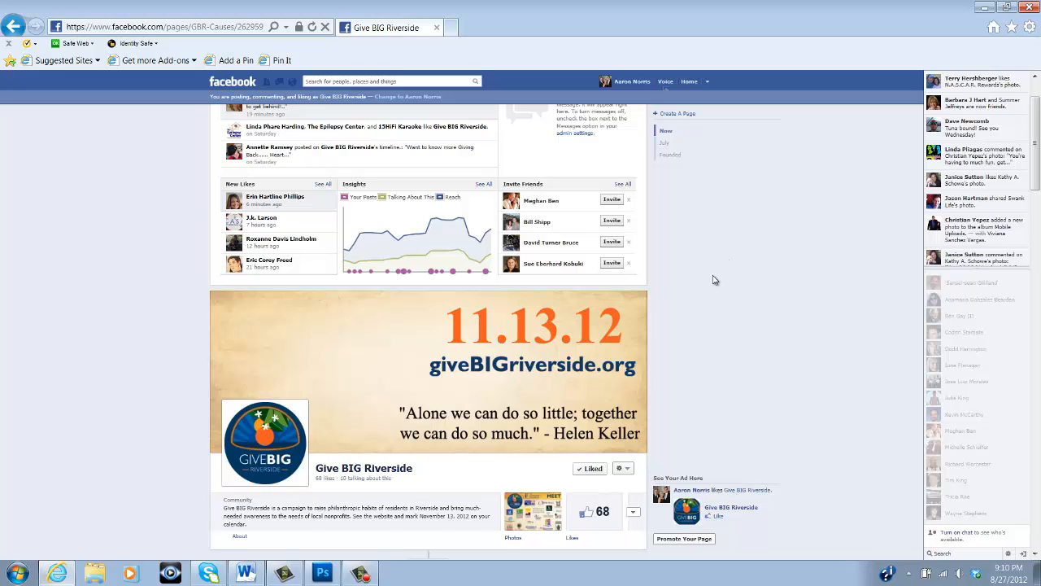
scroll(713, 281, "down", 2)
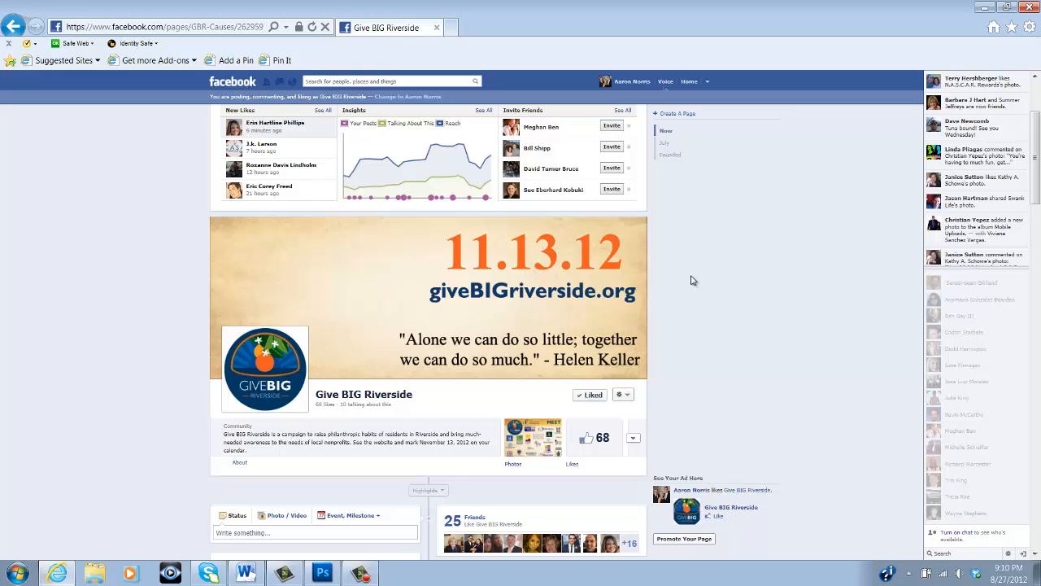
scroll(702, 276, "down", 3)
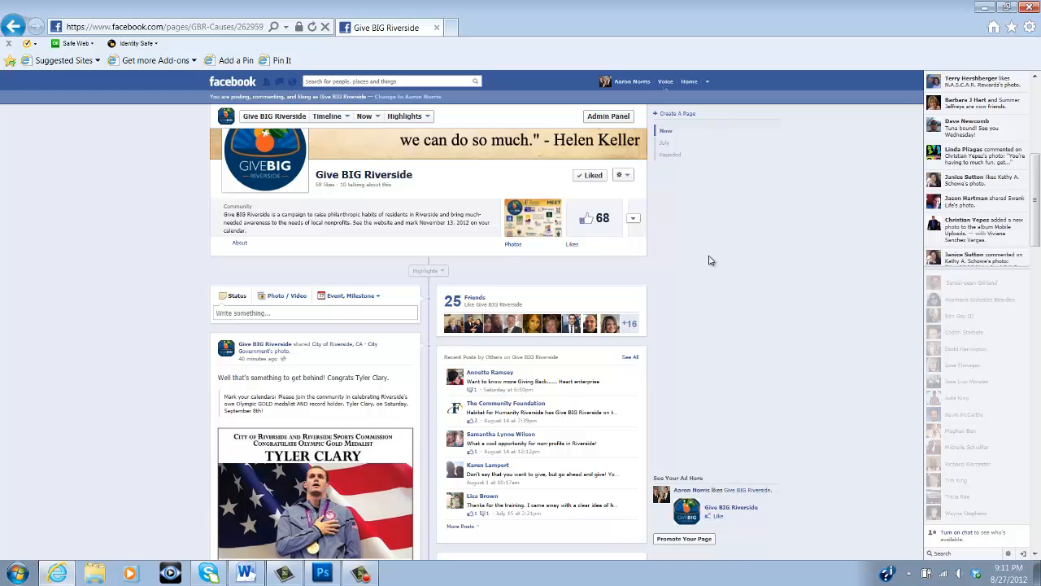
scroll(709, 261, "down", 5)
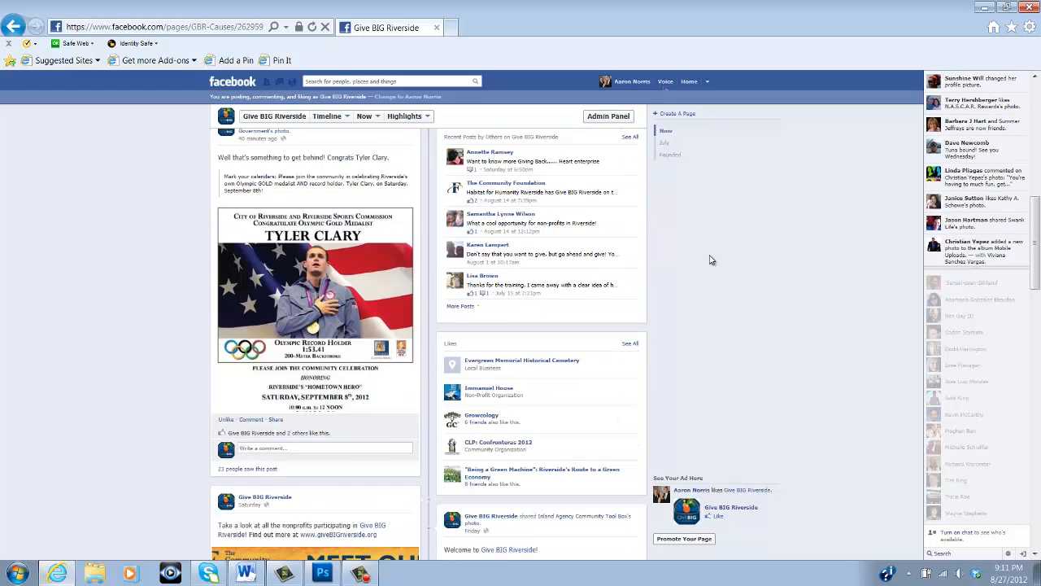
scroll(709, 261, "down", 10)
scroll(706, 260, "down", 5)
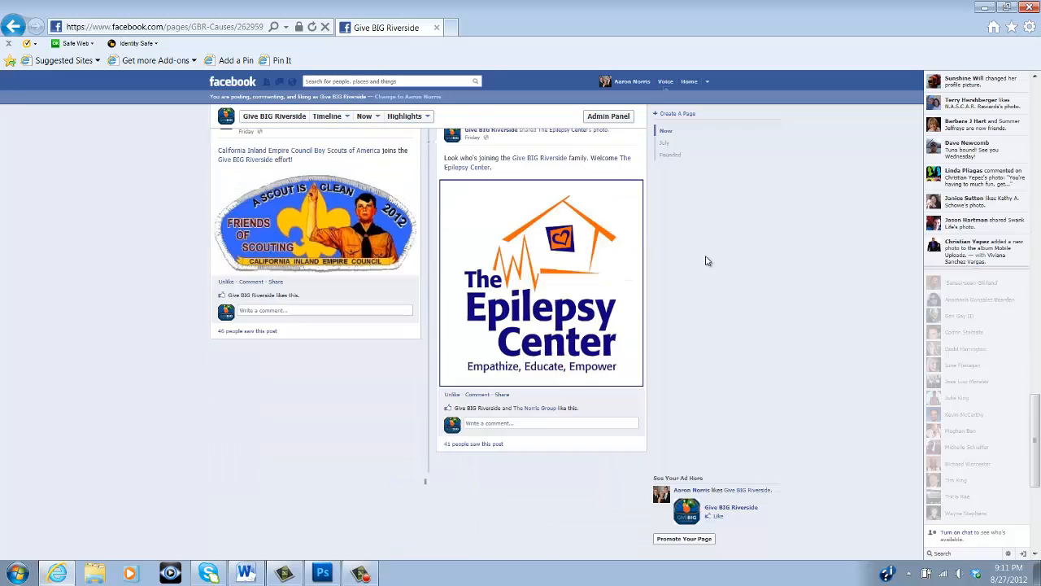
scroll(703, 260, "up", 4)
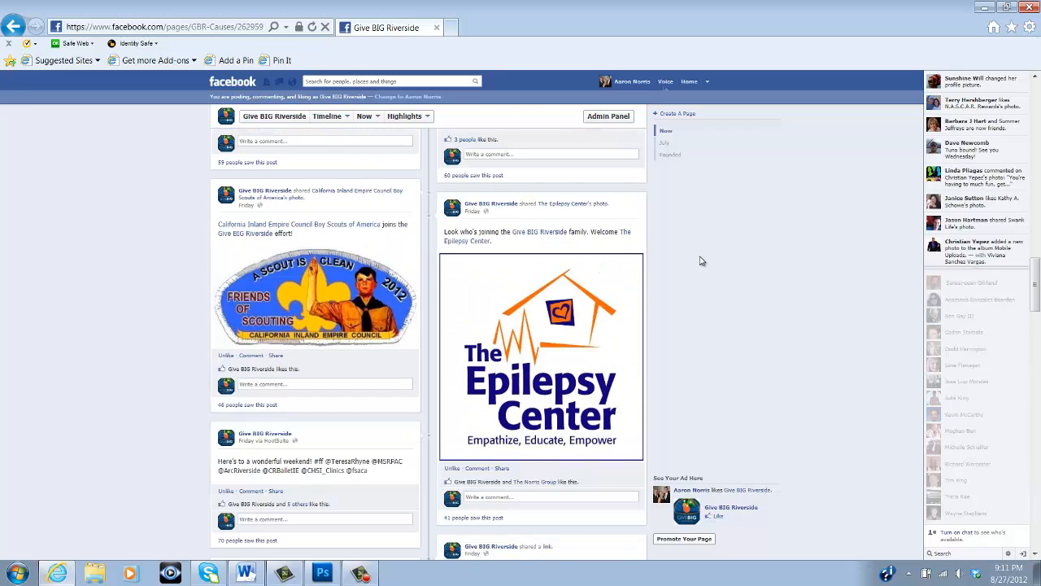
scroll(702, 260, "down", 4)
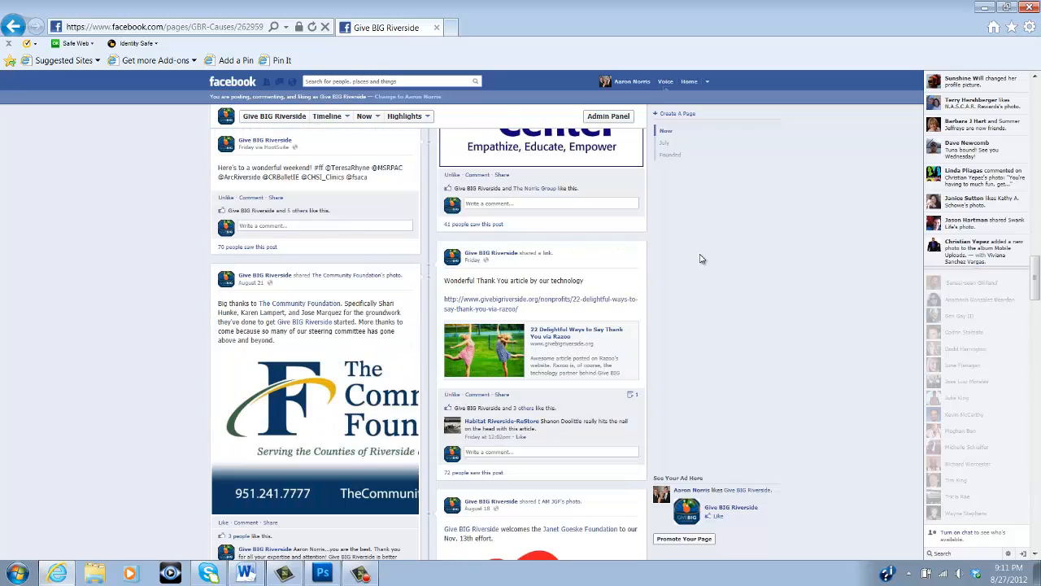
scroll(699, 260, "down", 2)
scroll(697, 259, "down", 16)
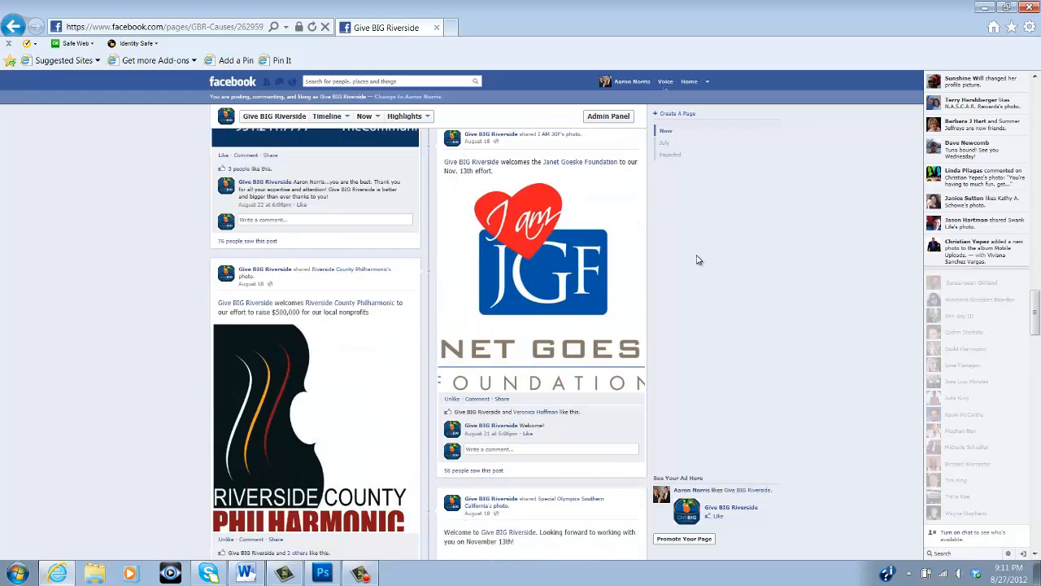
- View the pancake photo shared from Cooking Club of America on the Give BIG Riverside timeline, with its comments and shares, and close it
scroll(697, 259, "up", 1)
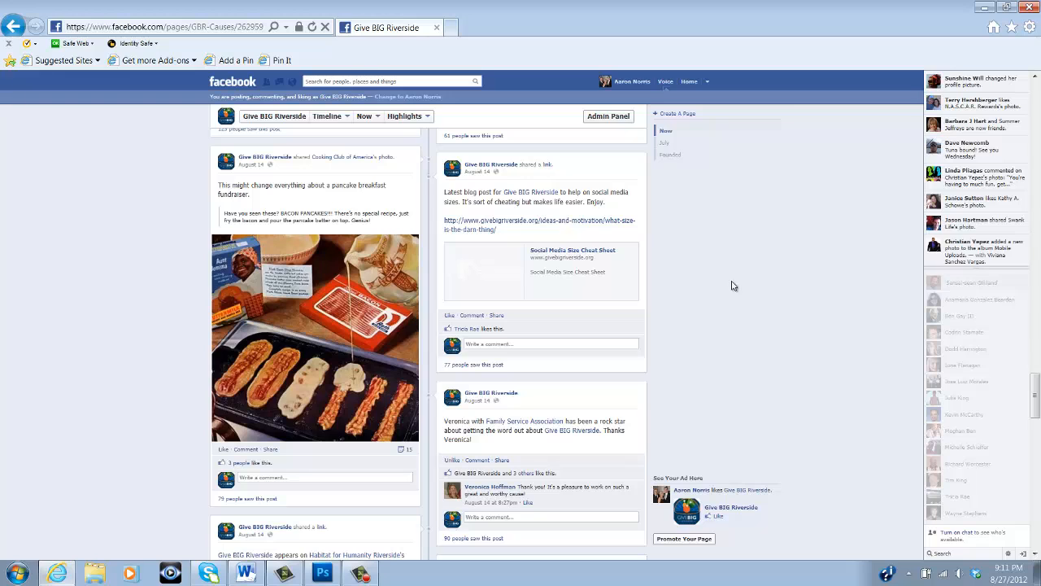
left_click(358, 316)
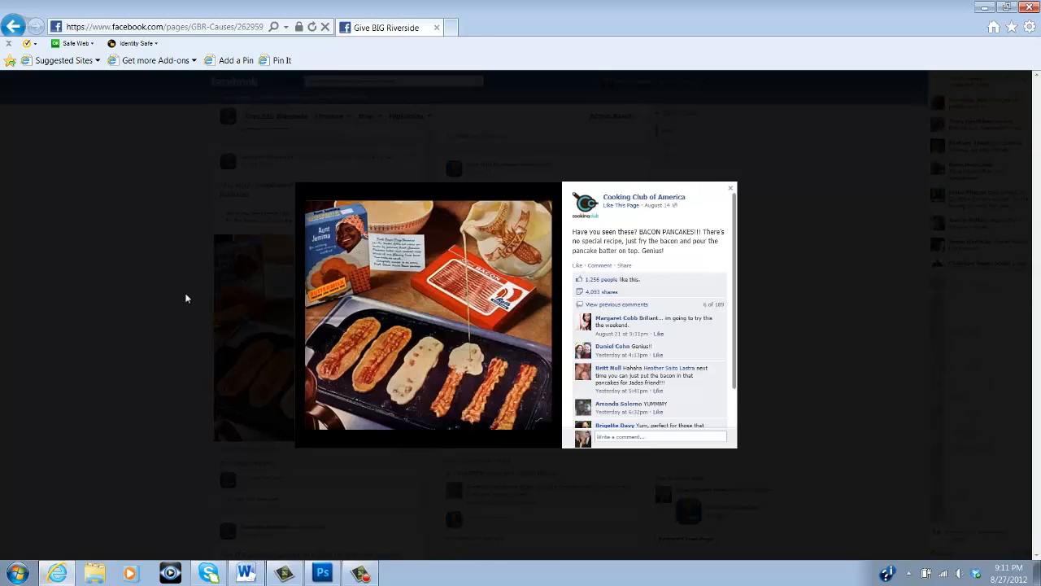
left_click(152, 295)
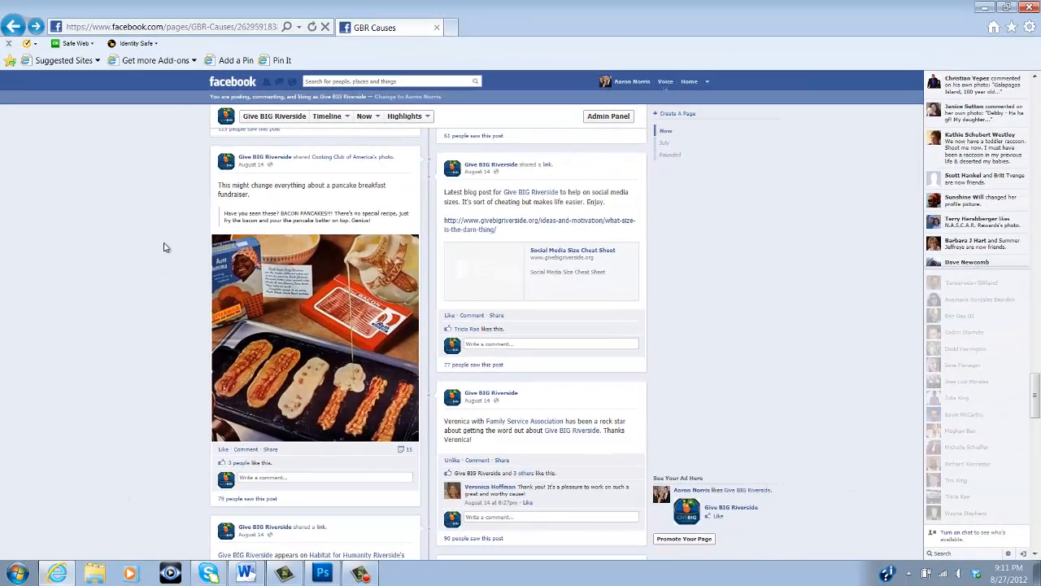
- Go back through the nonprofit posts to the start of the Give BIG Riverside timeline and examine its newest shared post and recent posts by others
scroll(145, 269, "down", 20)
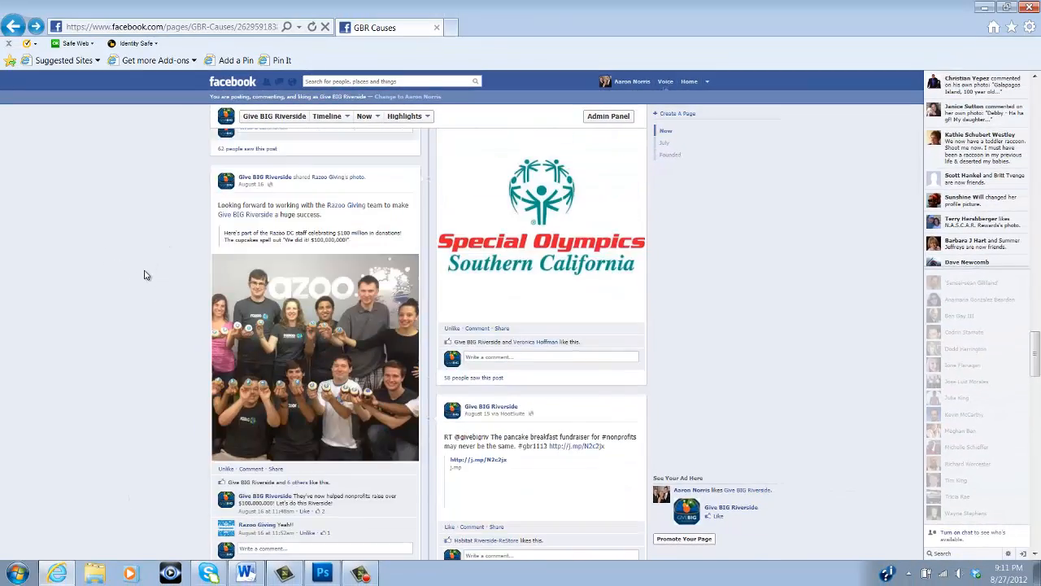
scroll(150, 279, "down", 20)
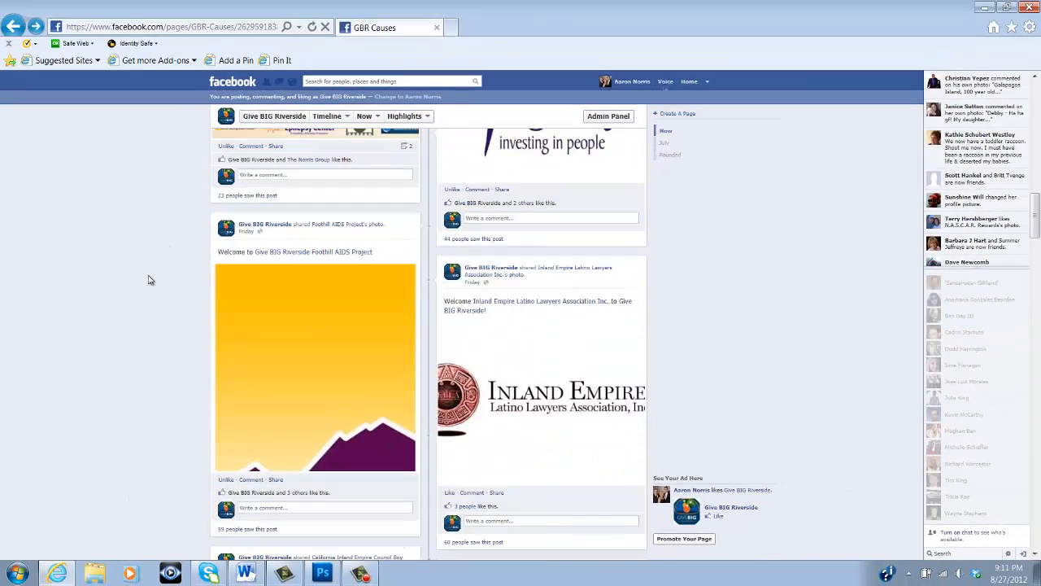
scroll(153, 280, "up", 5)
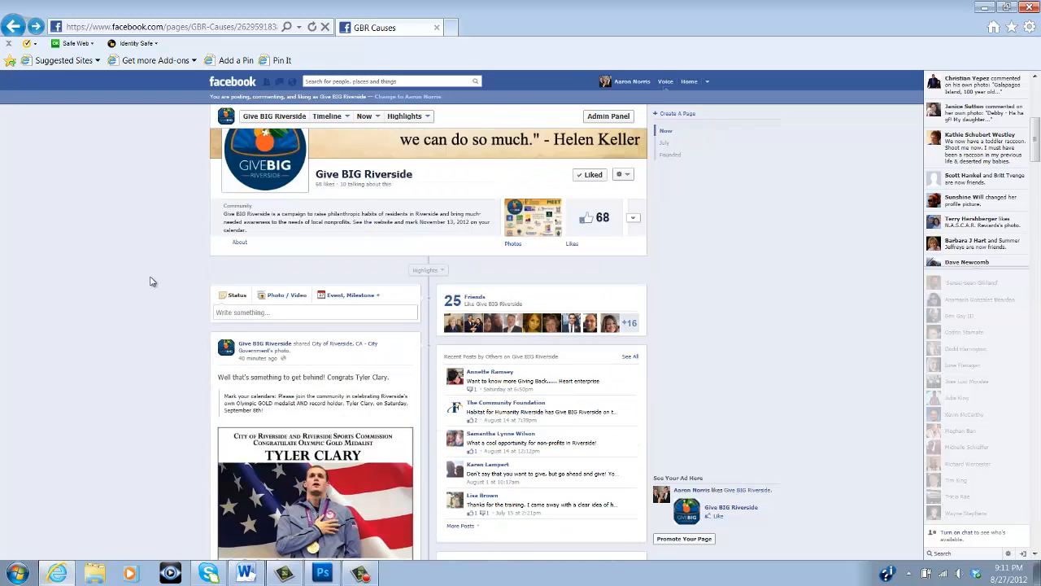
scroll(151, 278, "down", 2)
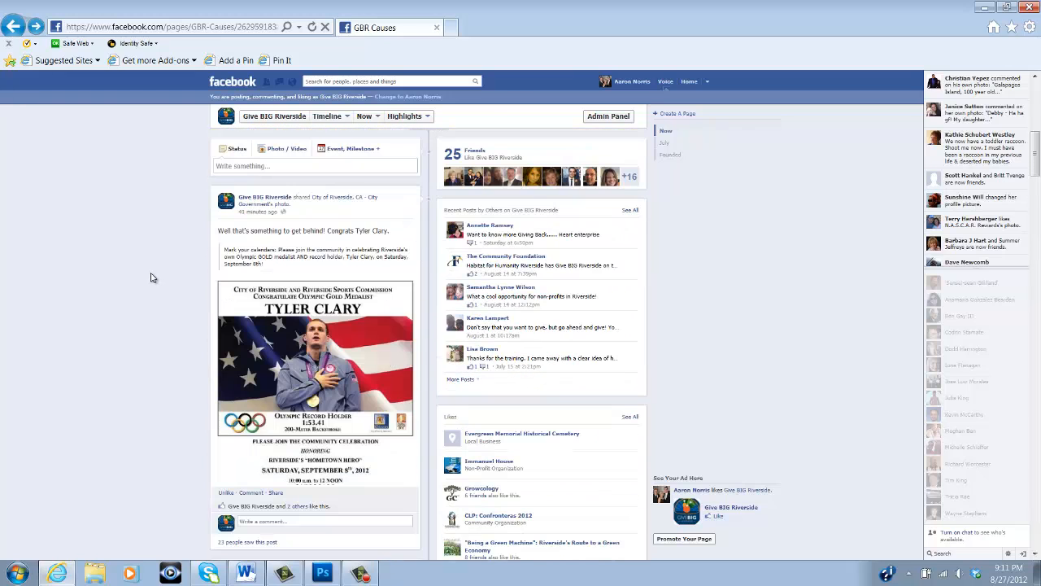